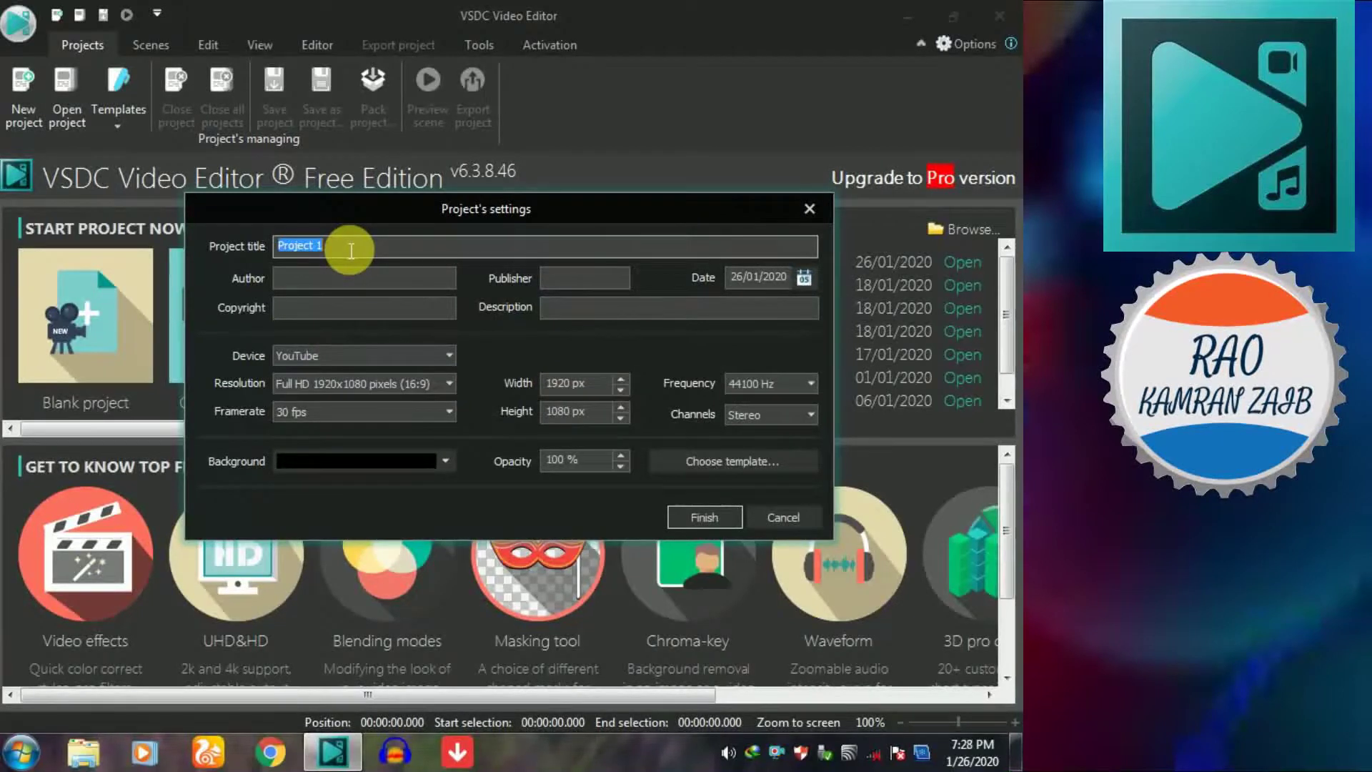
Title the new project "any name", choose Full HD 1920x1080 pixels (16:9) as resolution and create it.
text(any name)
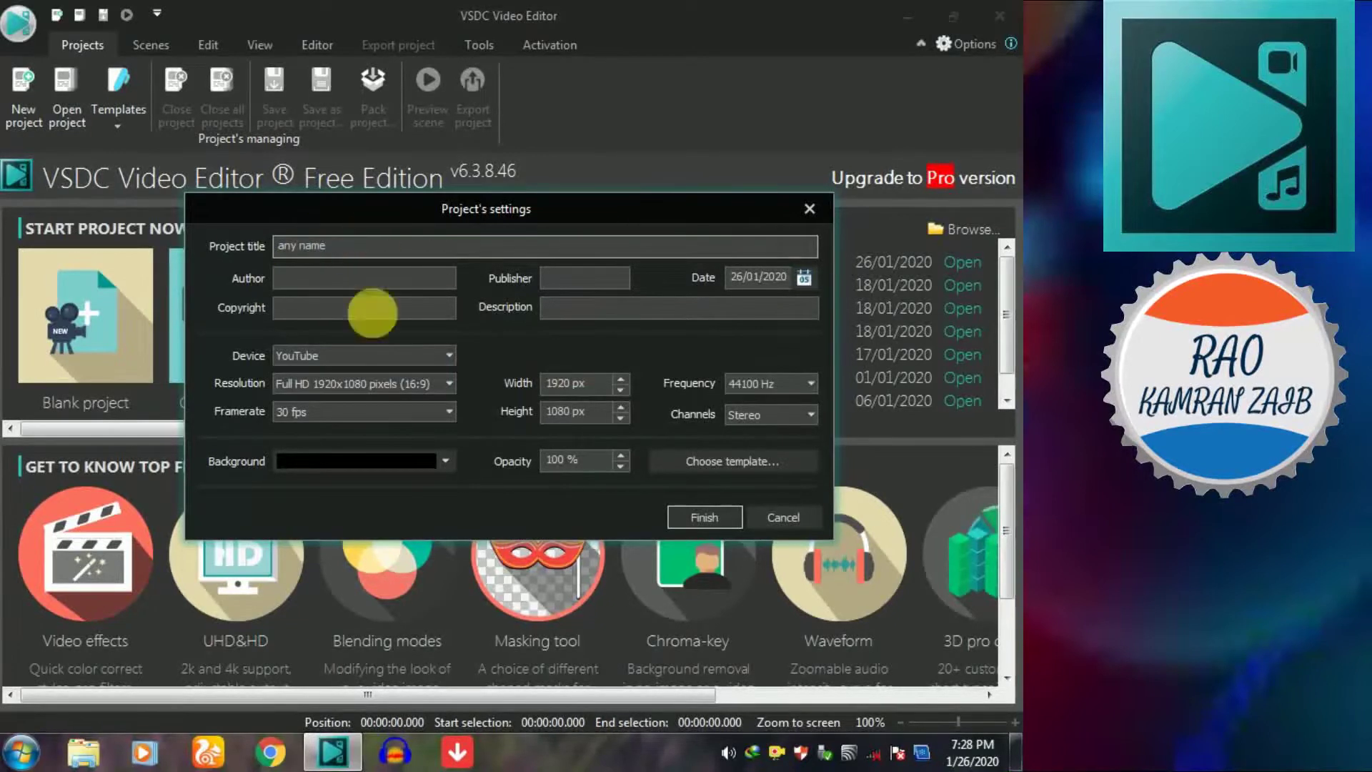
click(353, 361)
click(353, 361)
click(360, 376)
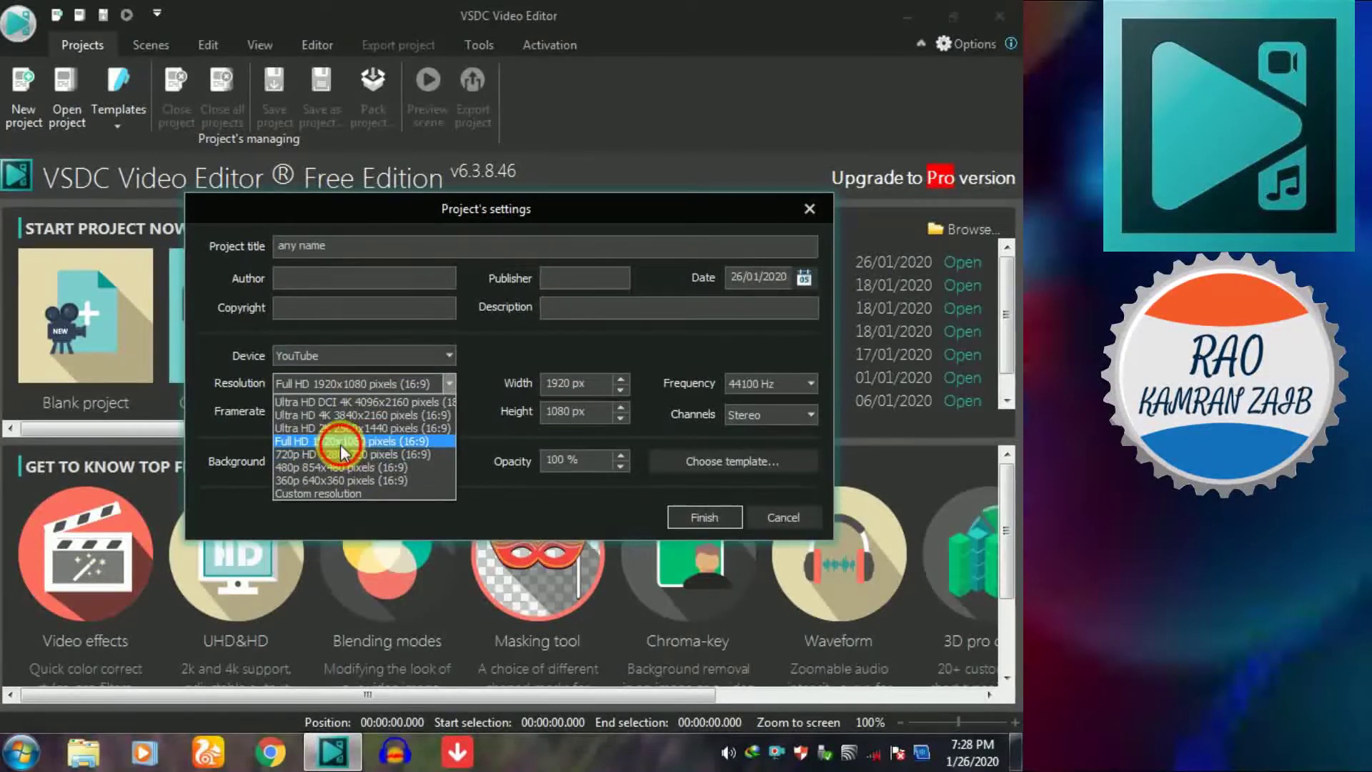
click(346, 444)
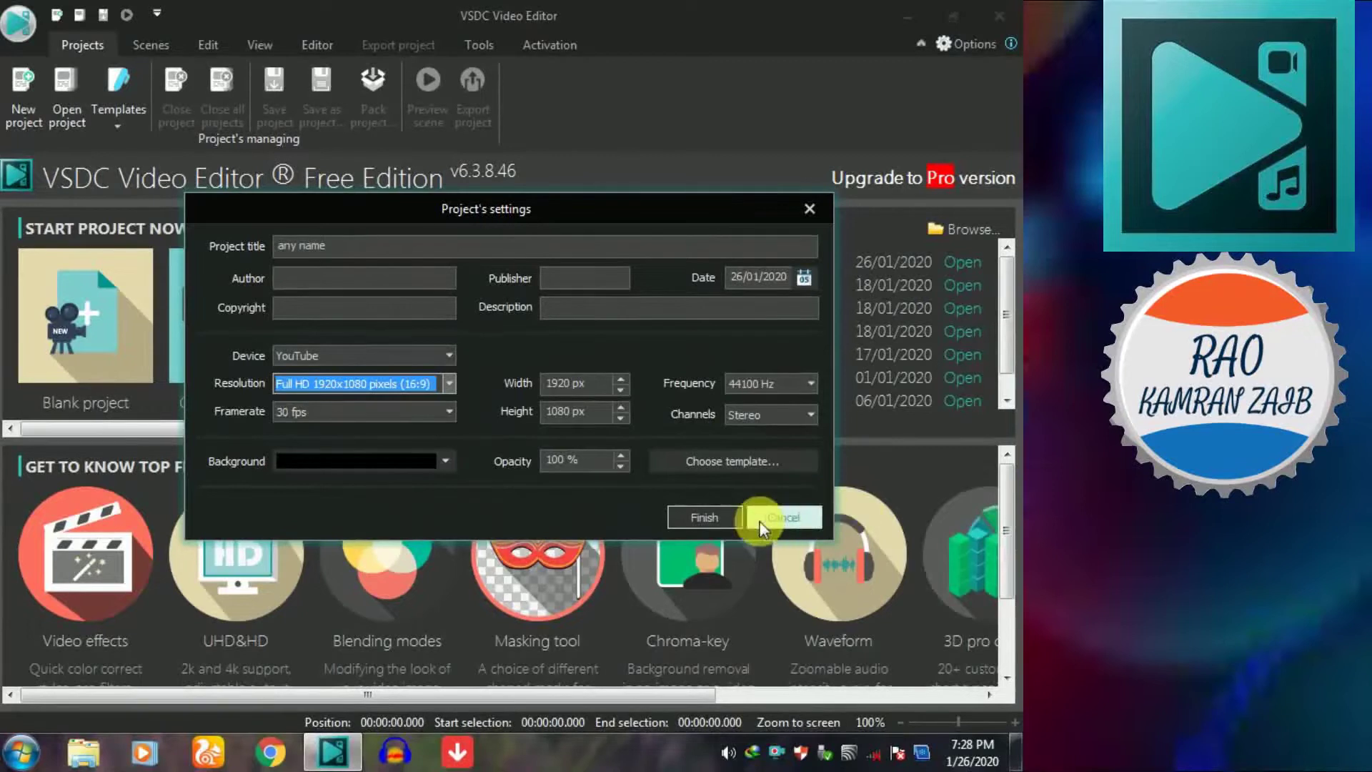
click(712, 516)
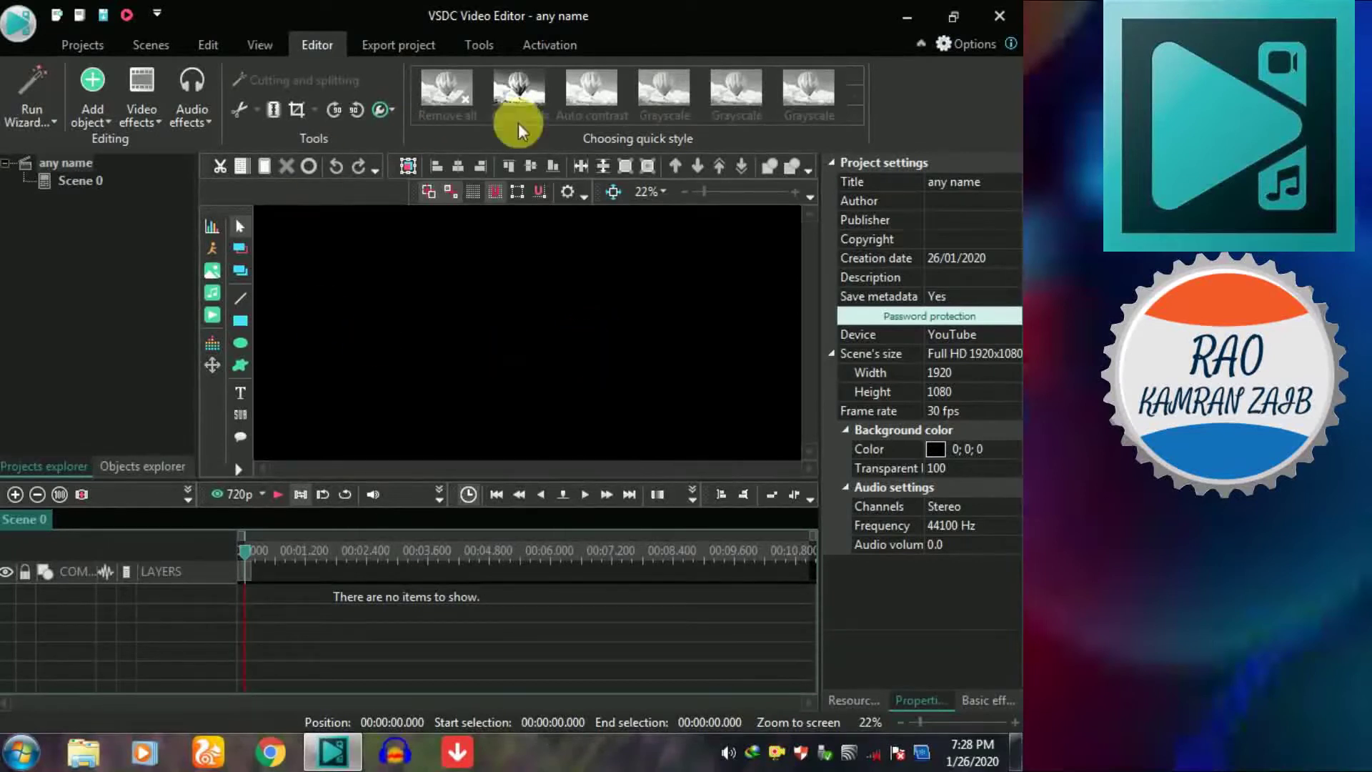
Add the video "thank you for watch vlog" to the empty scene with the default position settings.
click(83, 96)
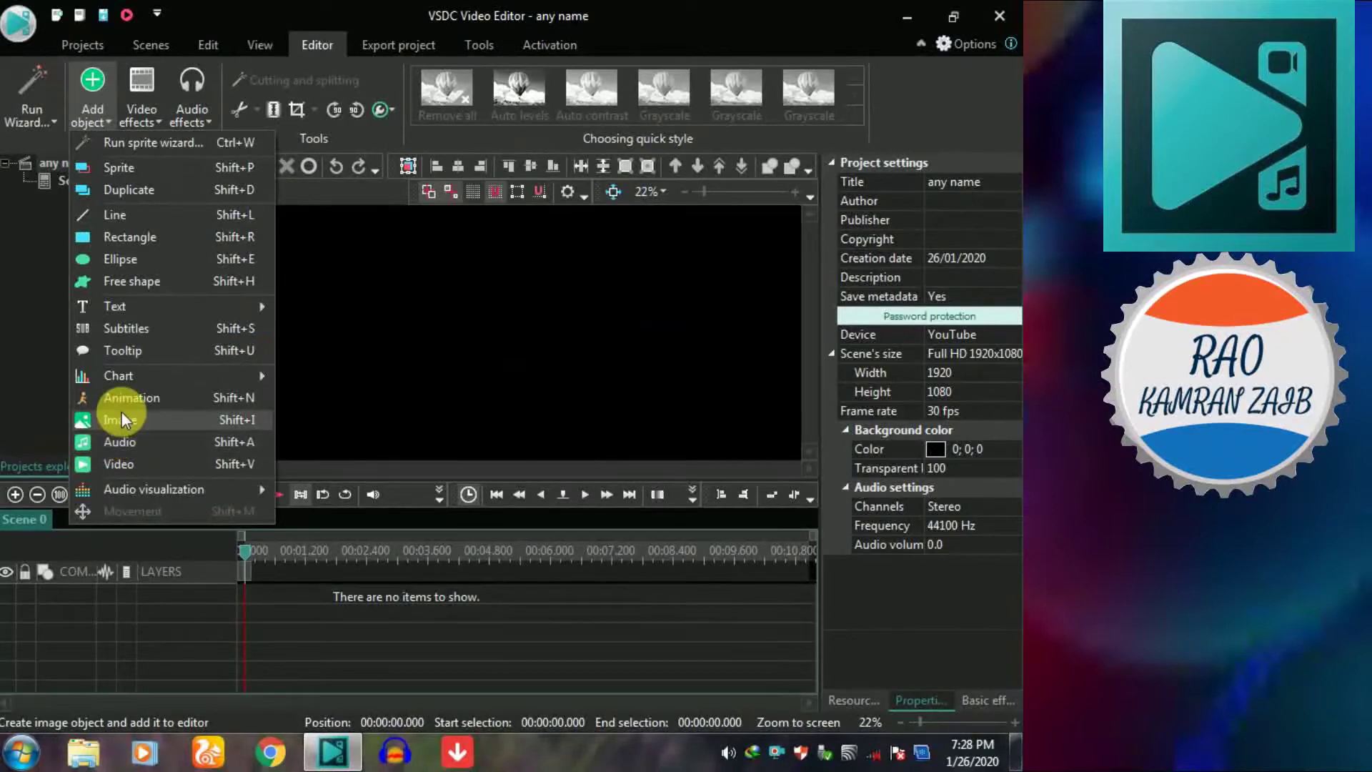
click(632, 314)
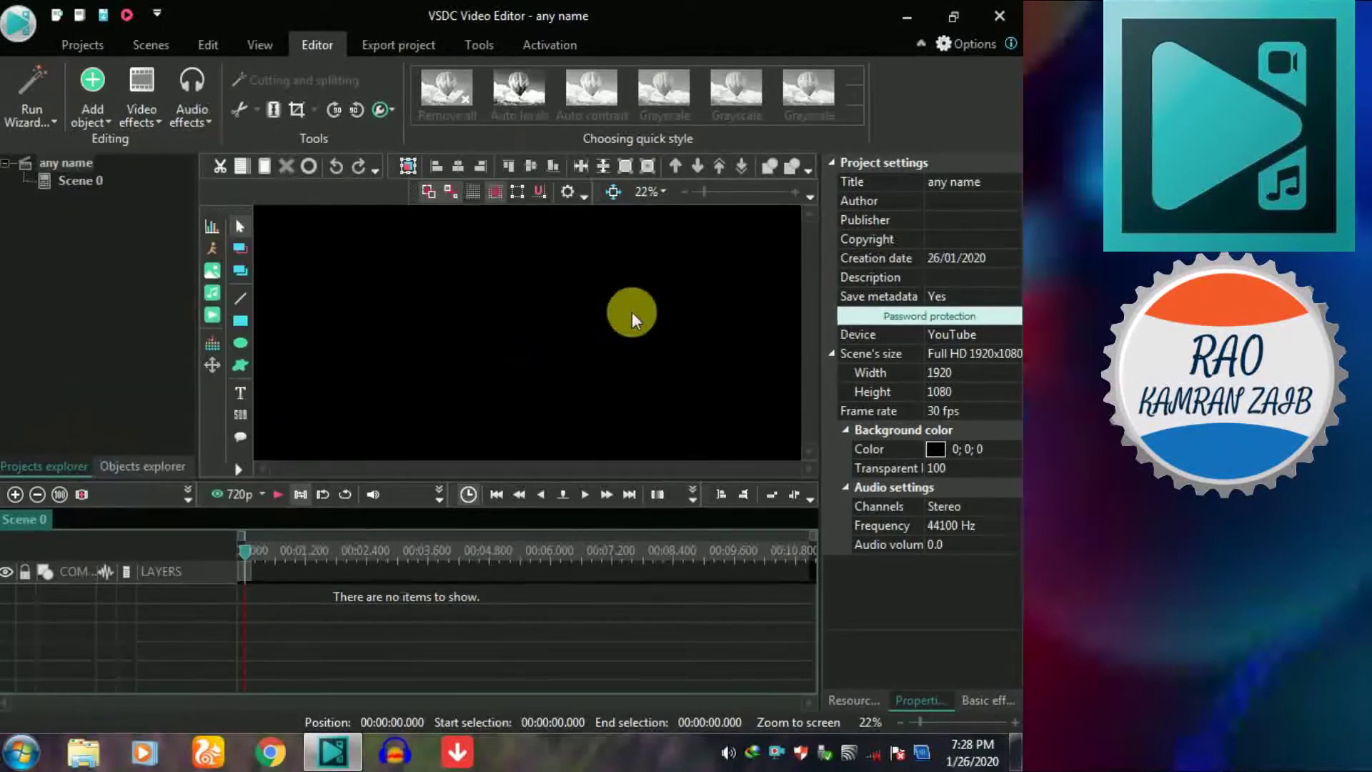
click(212, 317)
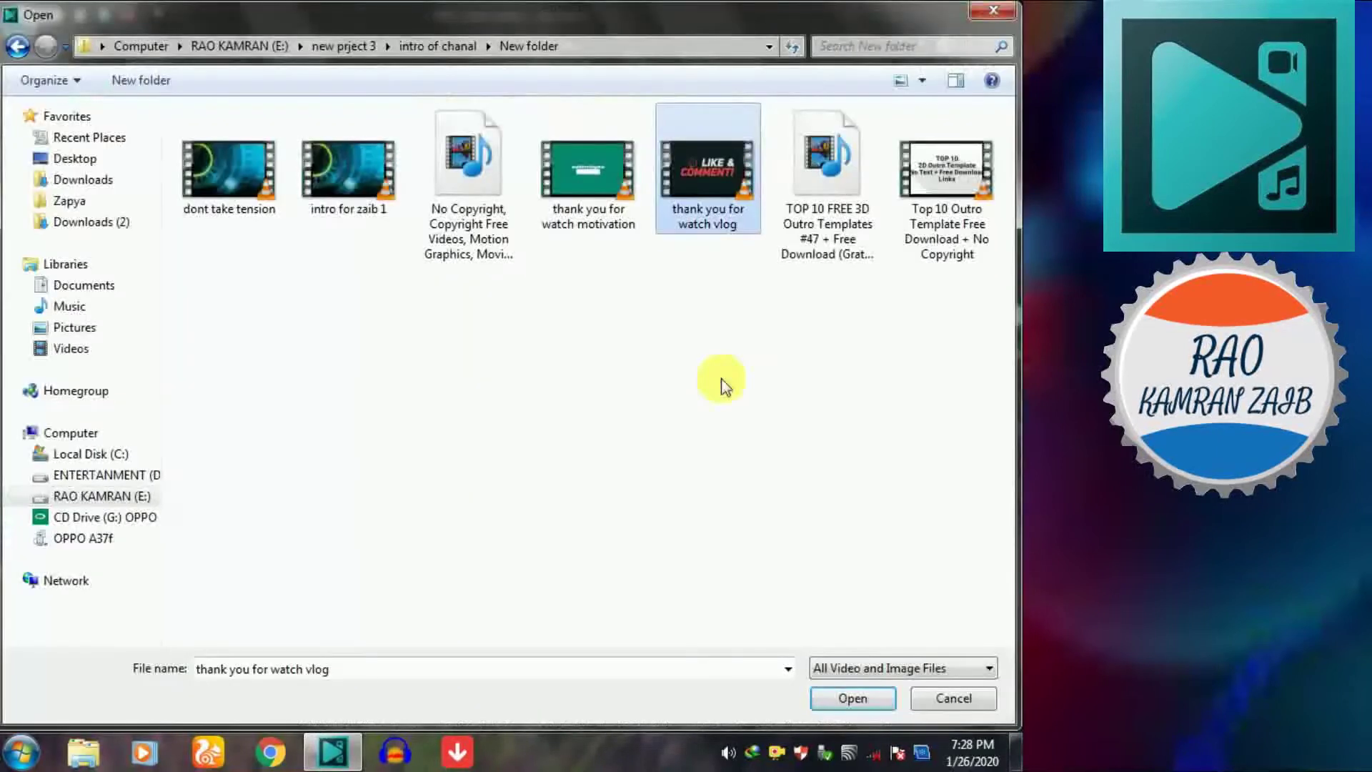
click(851, 698)
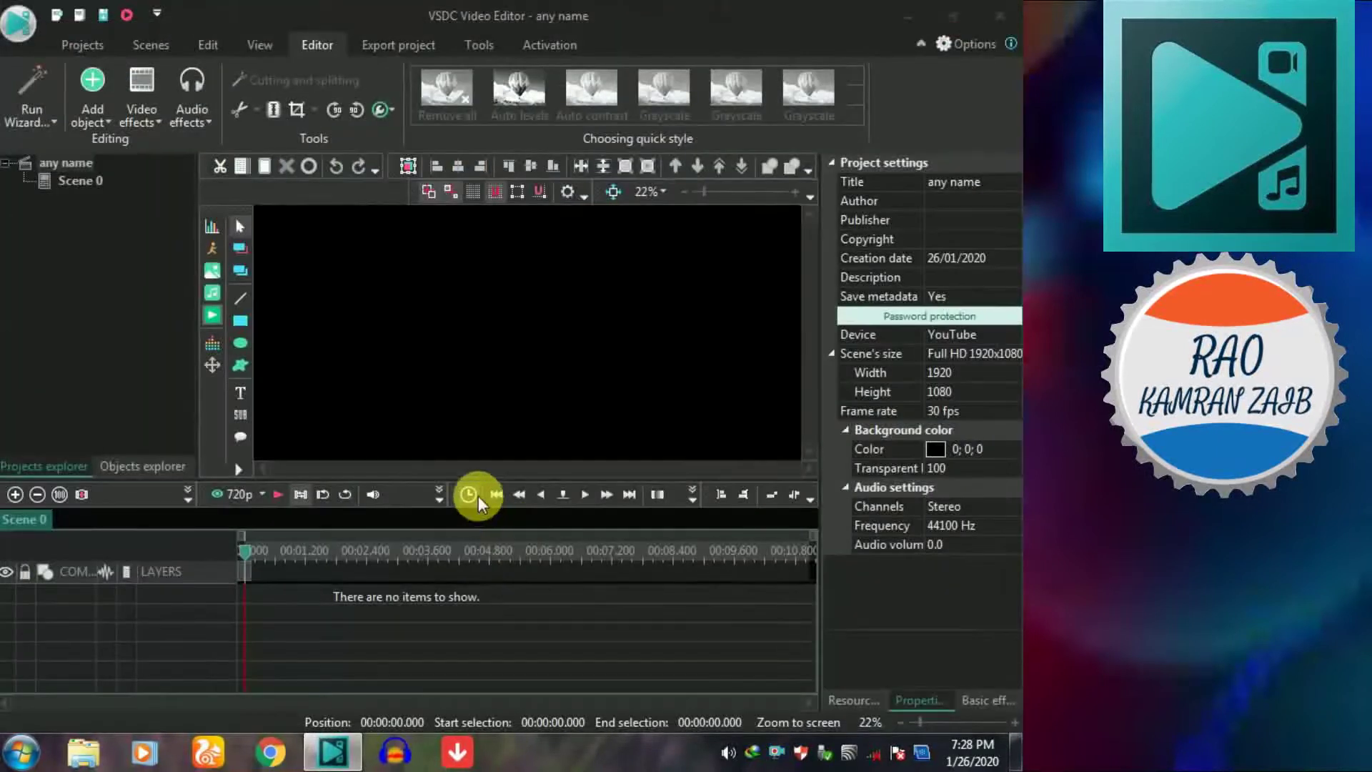
click(717, 485)
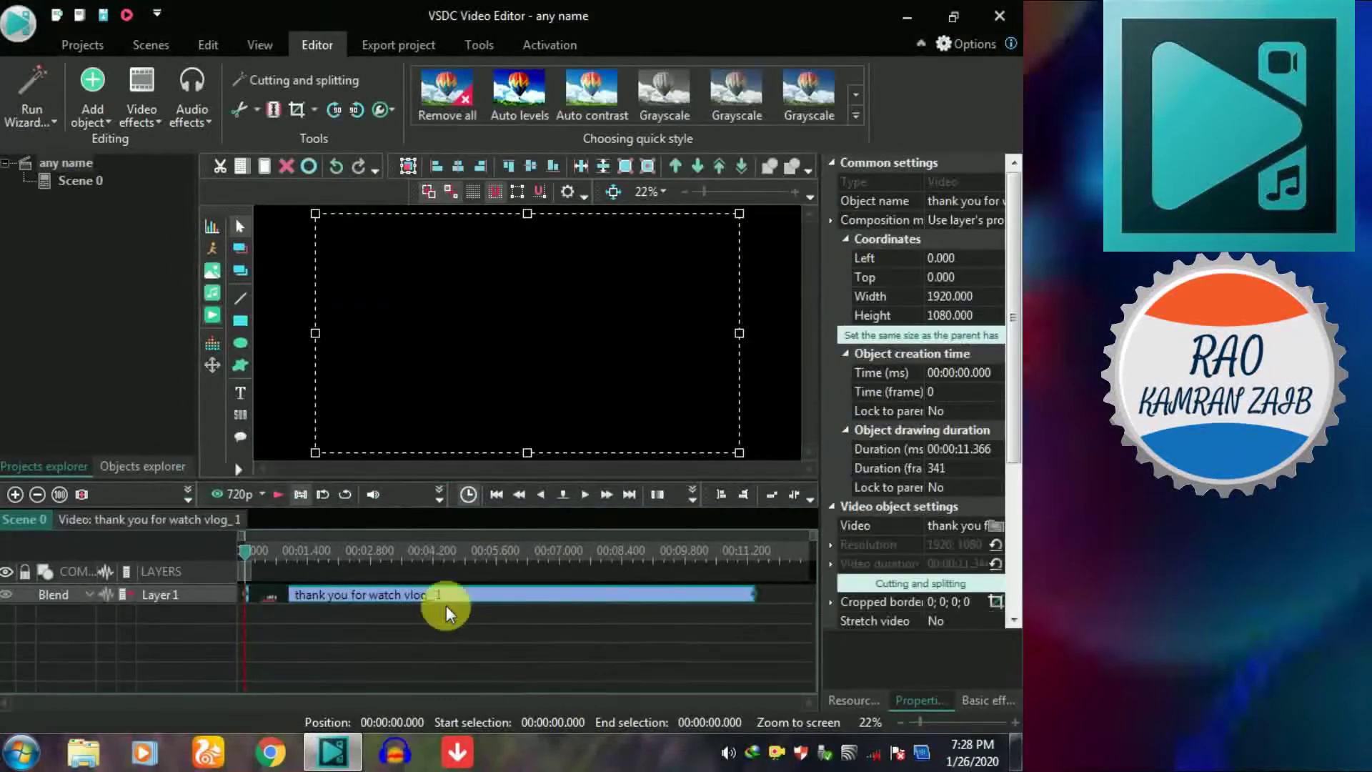
Preview the opening seconds of the imported video from the beginning of the timeline.
drag(363, 559, 351, 553)
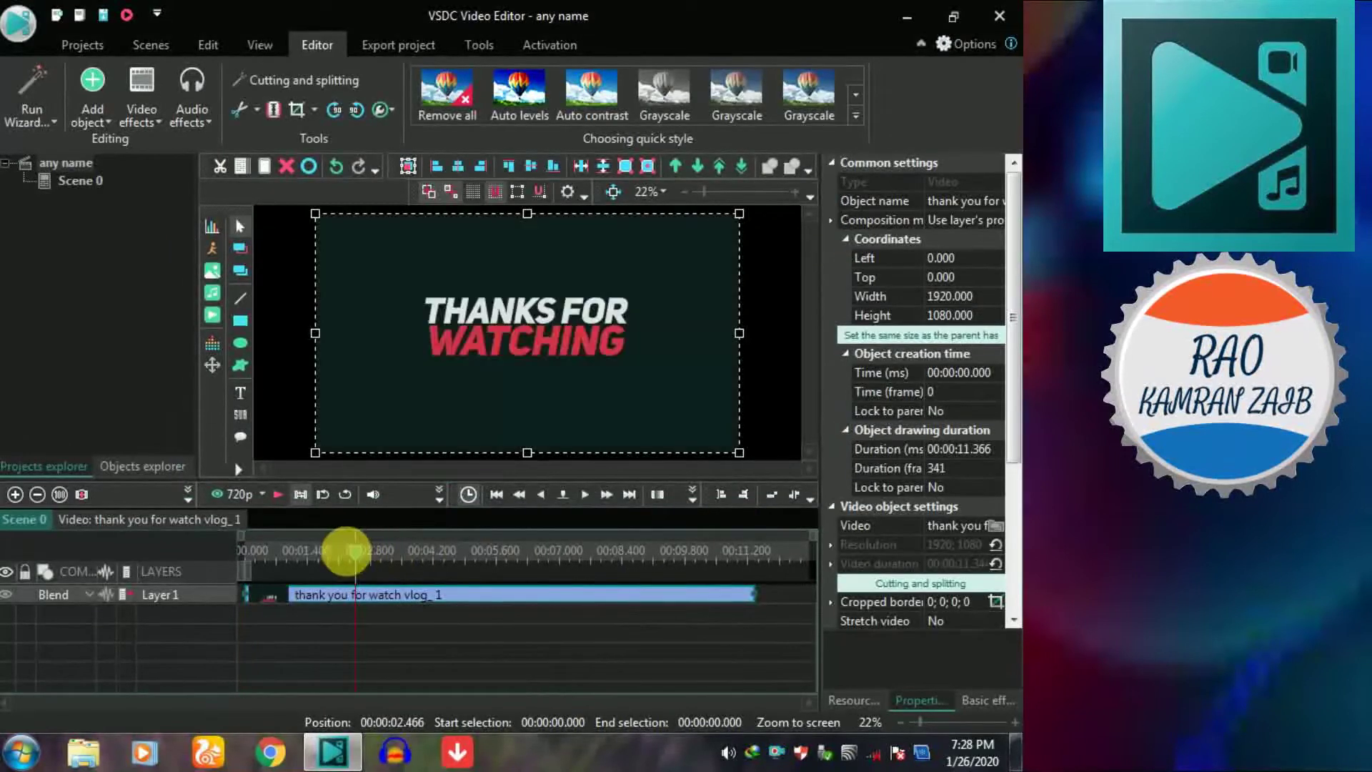
click(247, 546)
click(278, 493)
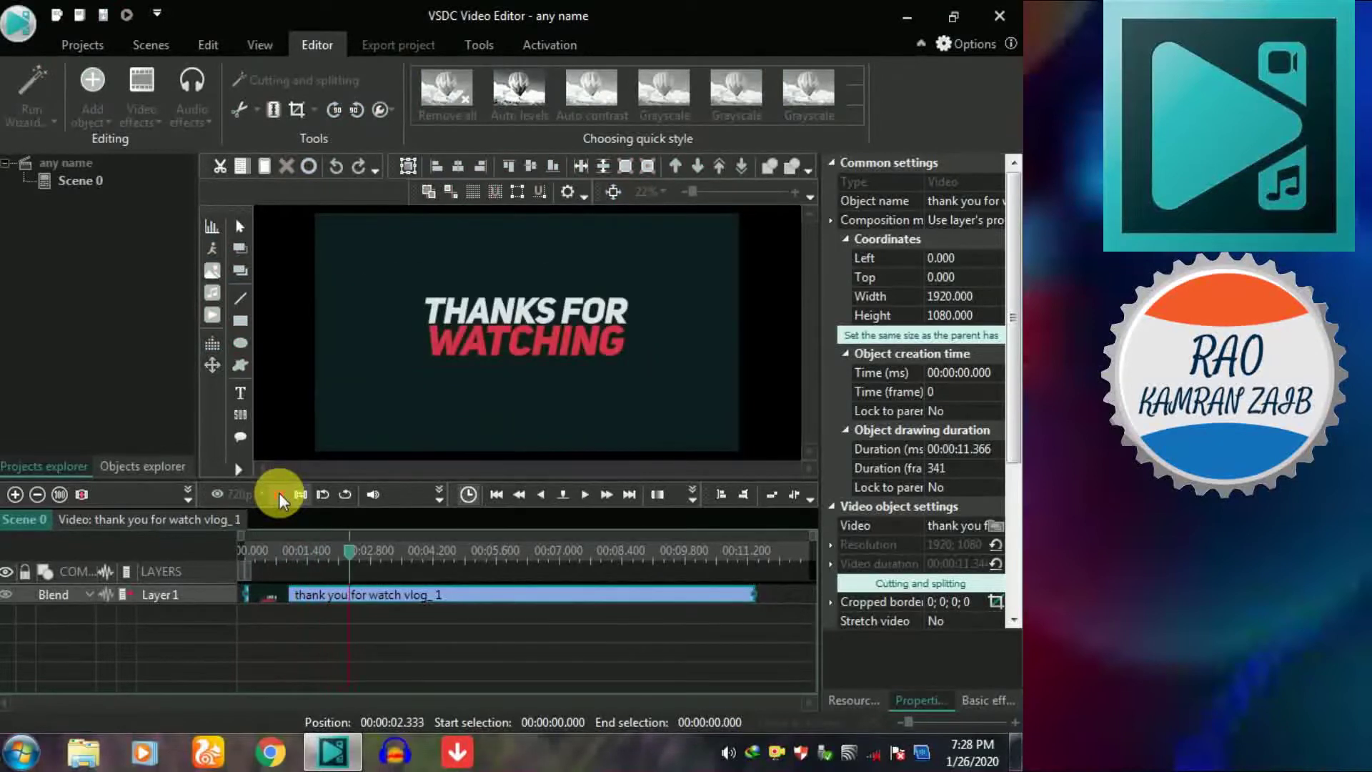
click(278, 492)
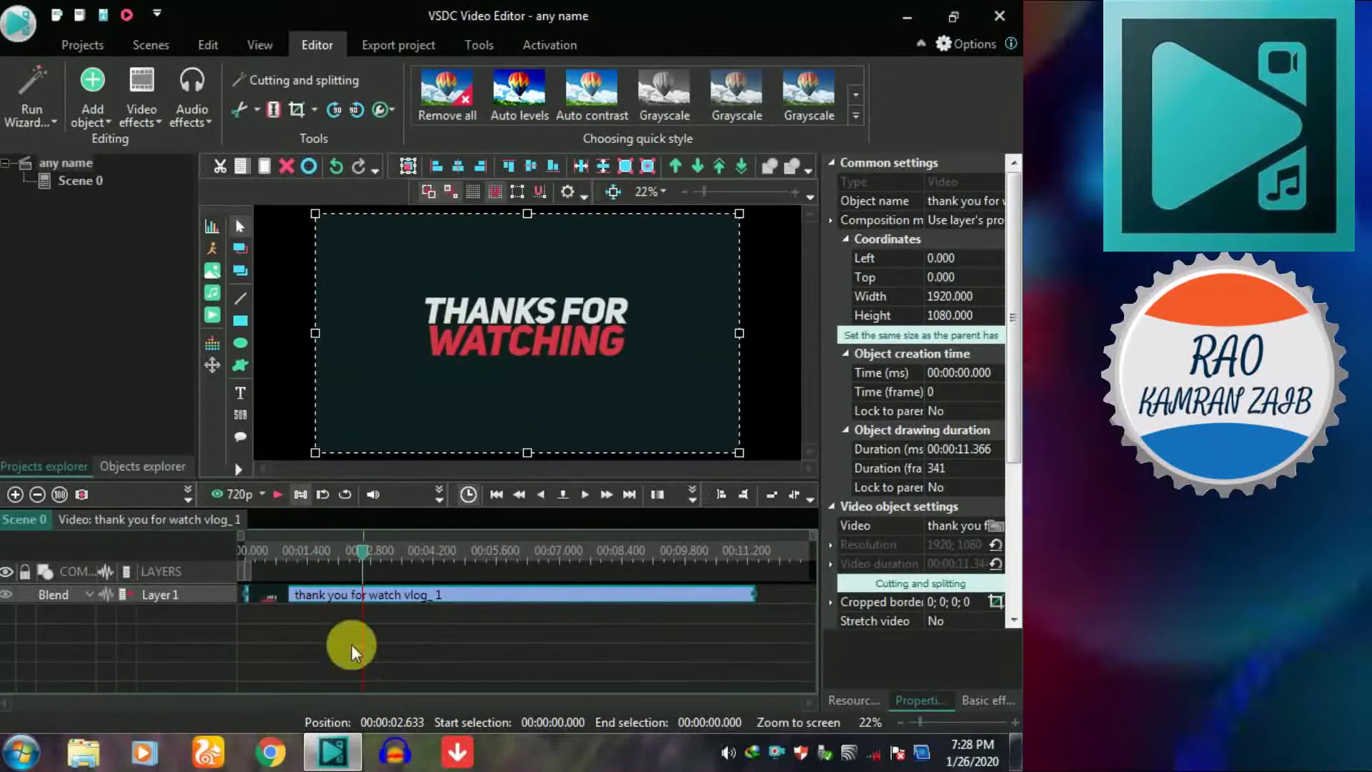
Add the image 132123123logo to the scene with the default position settings.
click(210, 269)
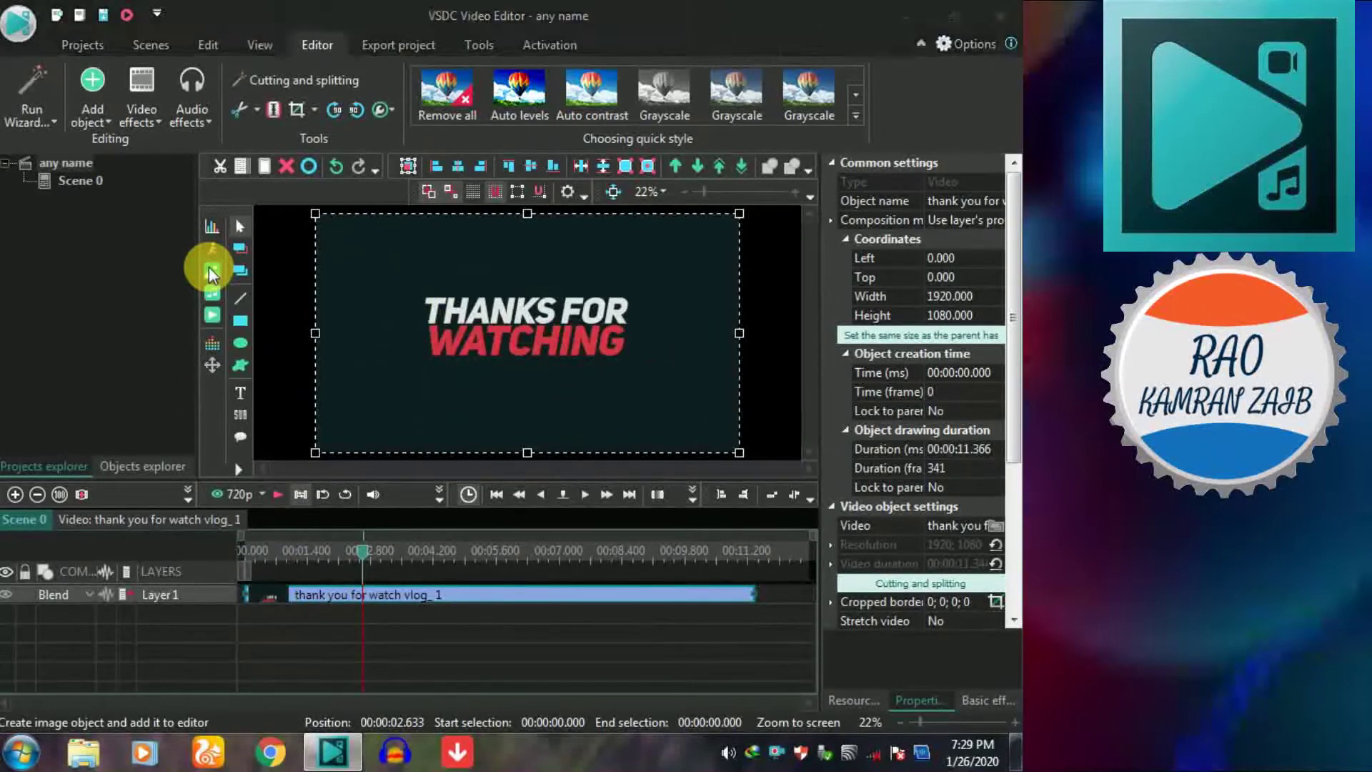
click(740, 182)
click(847, 697)
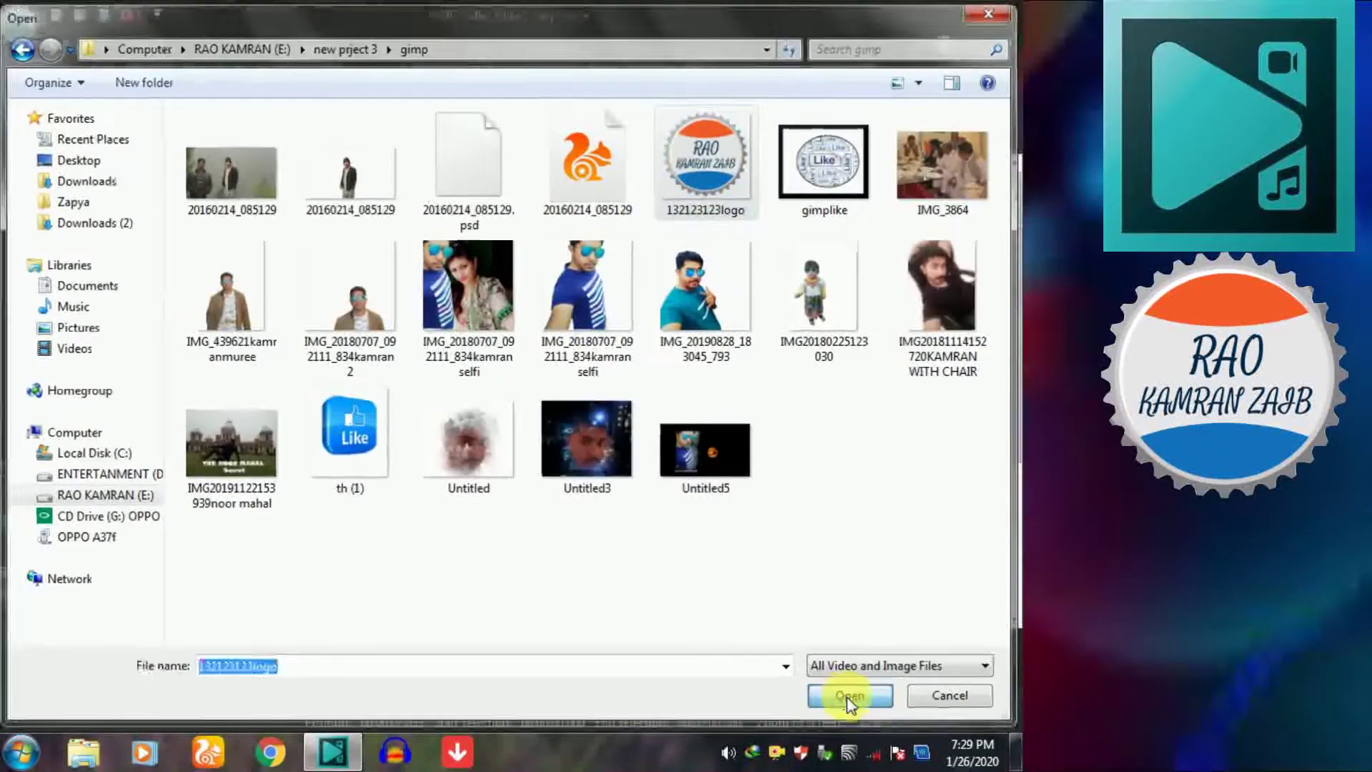
click(684, 471)
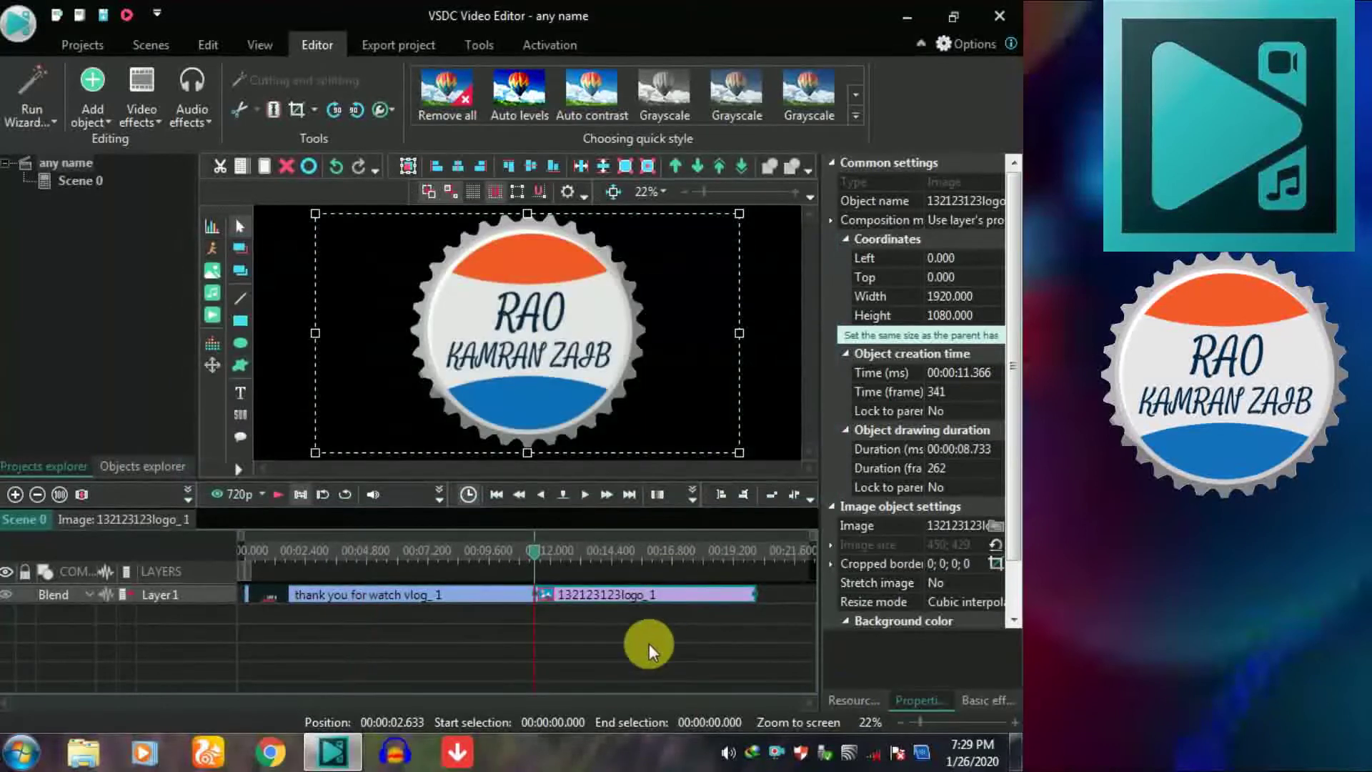
Place the logo clip at the scene's start on a layer above the video and extend it to the video's end.
drag(484, 592, 509, 619)
drag(581, 591, 278, 587)
click(521, 552)
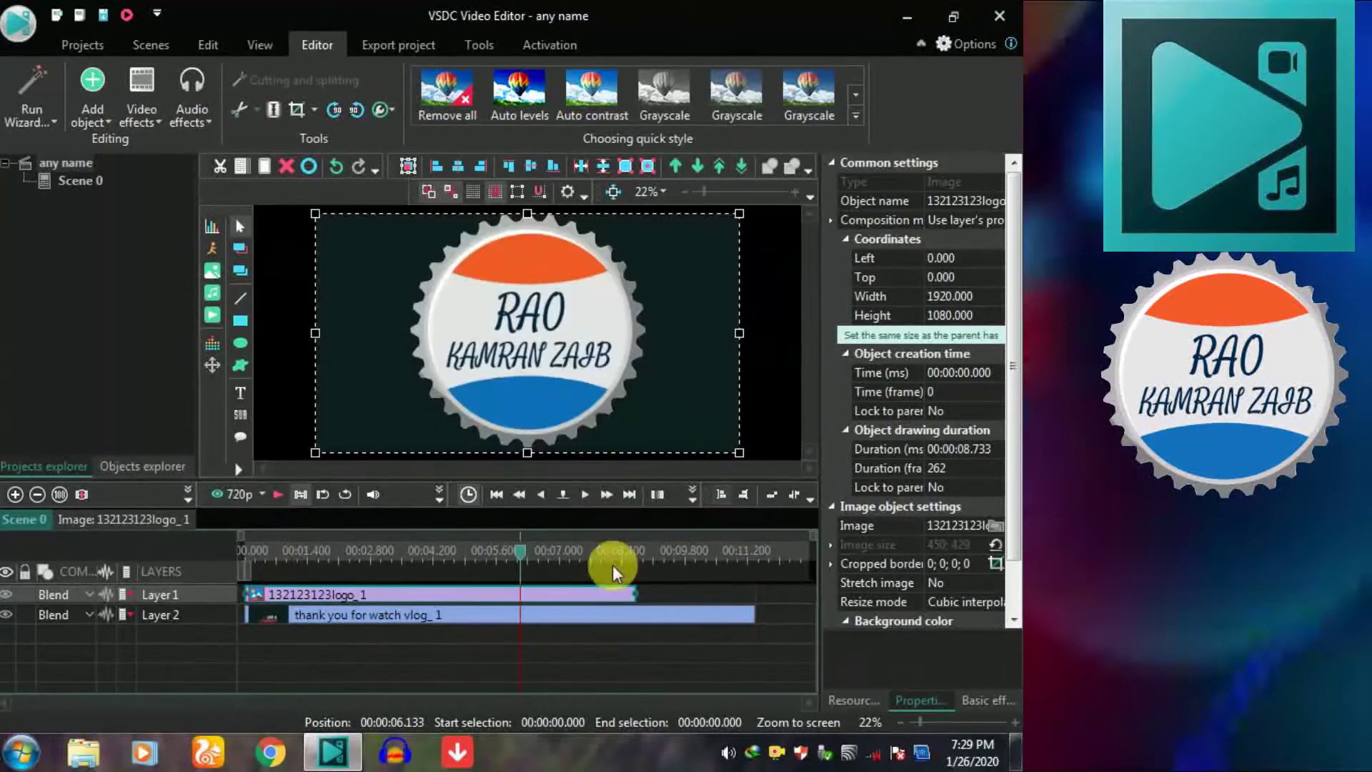
drag(631, 593, 758, 603)
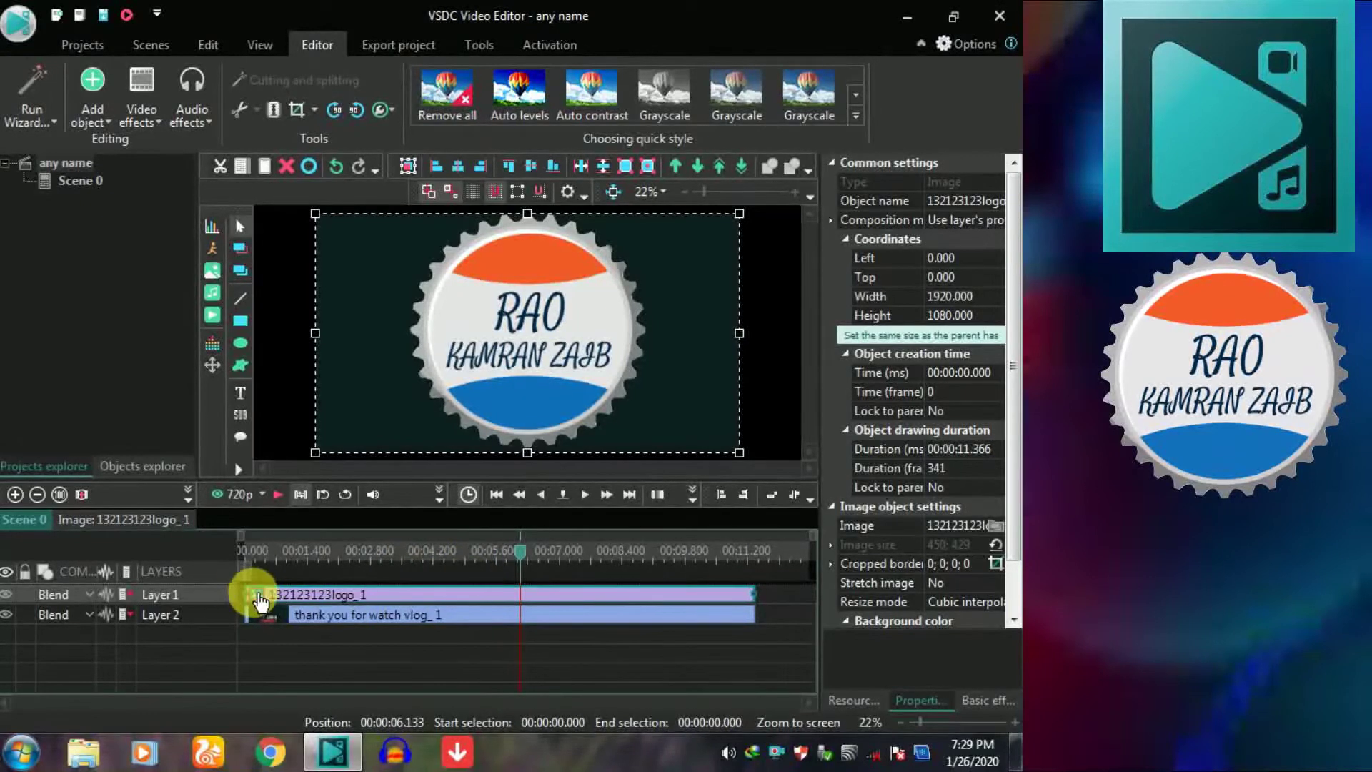
drag(257, 595, 676, 594)
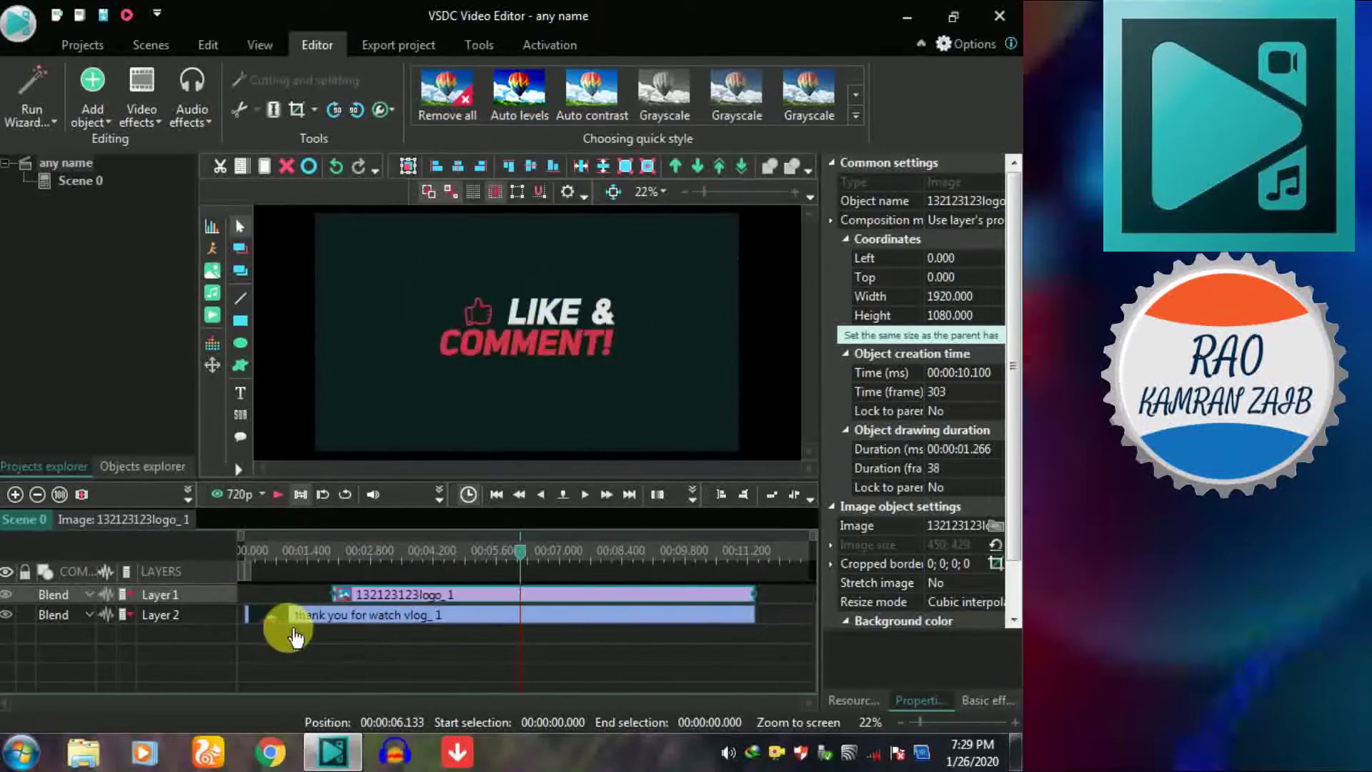
drag(261, 571, 261, 573)
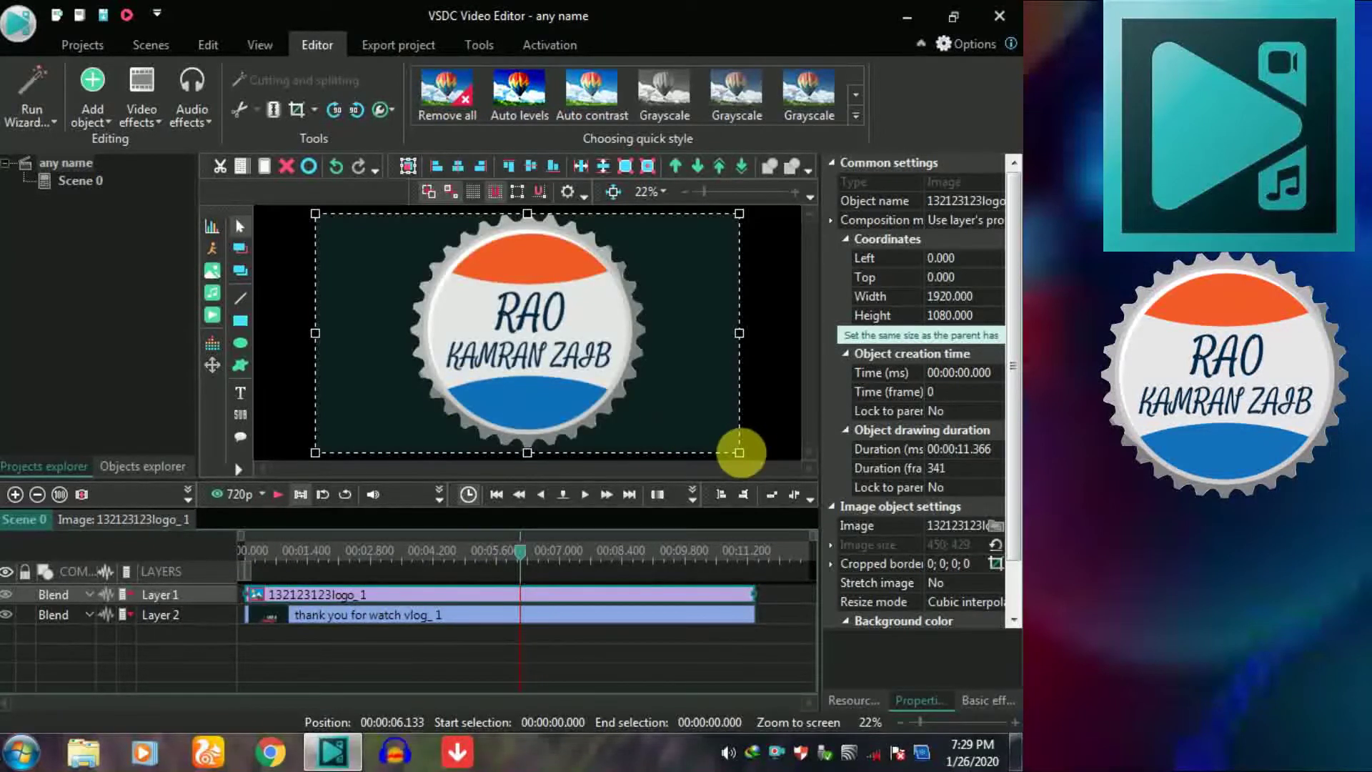
Shrink the logo to about 304 by 256 px in the frame's upper-left corner and preview the scene.
drag(727, 455, 343, 239)
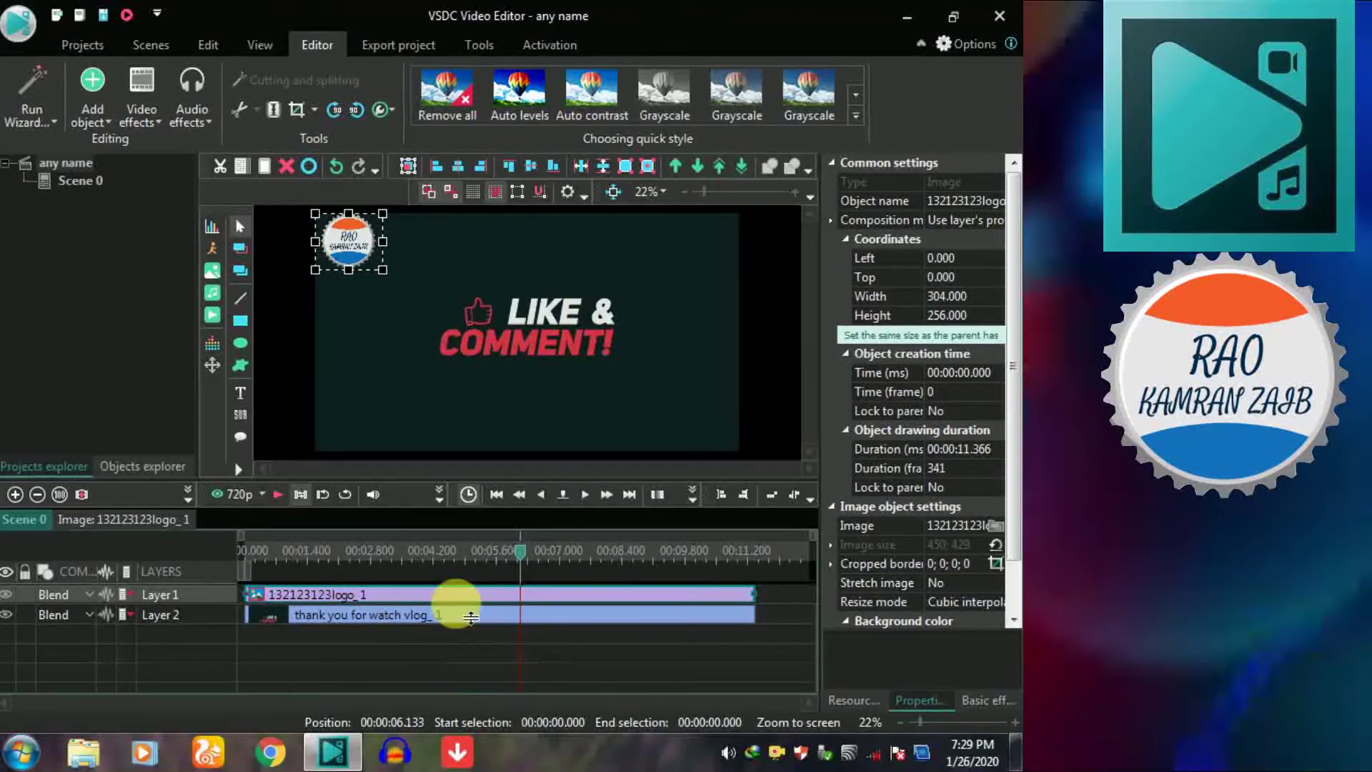
click(330, 557)
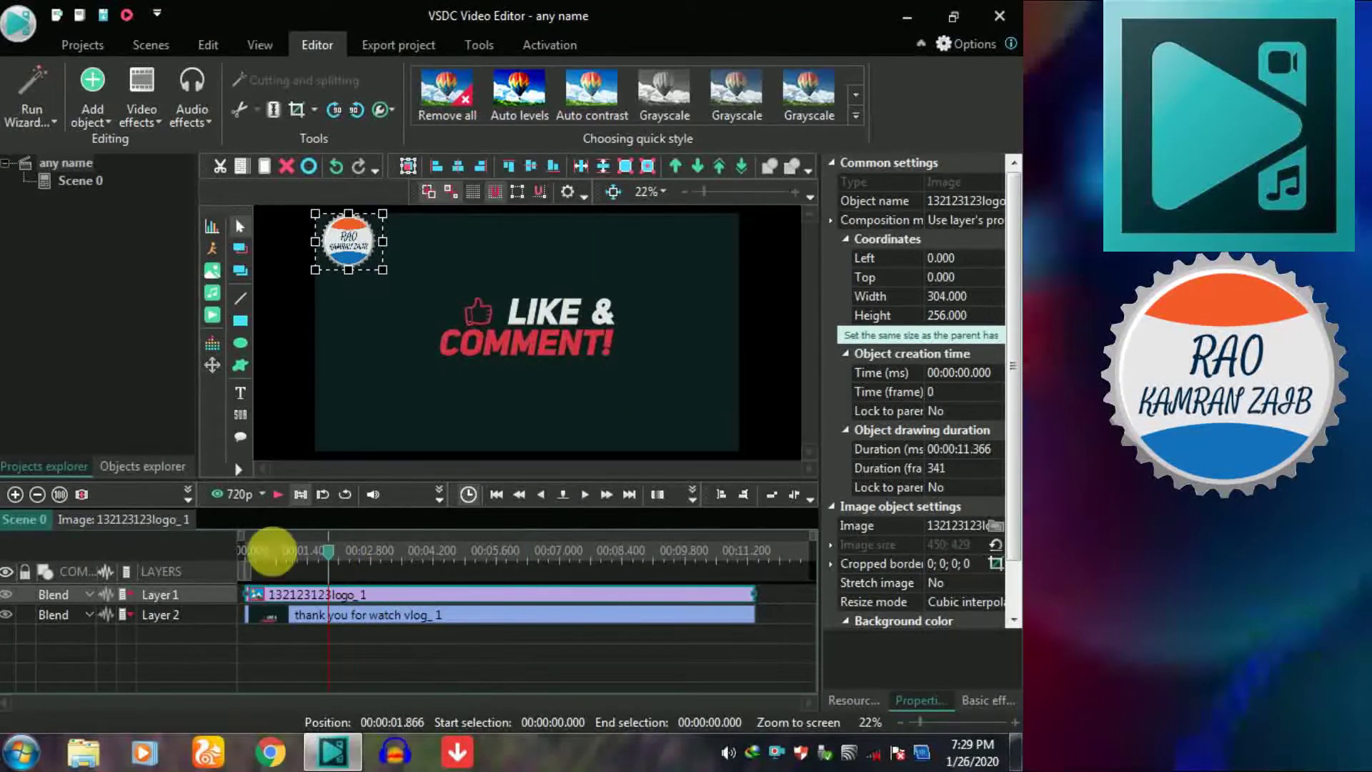
click(278, 495)
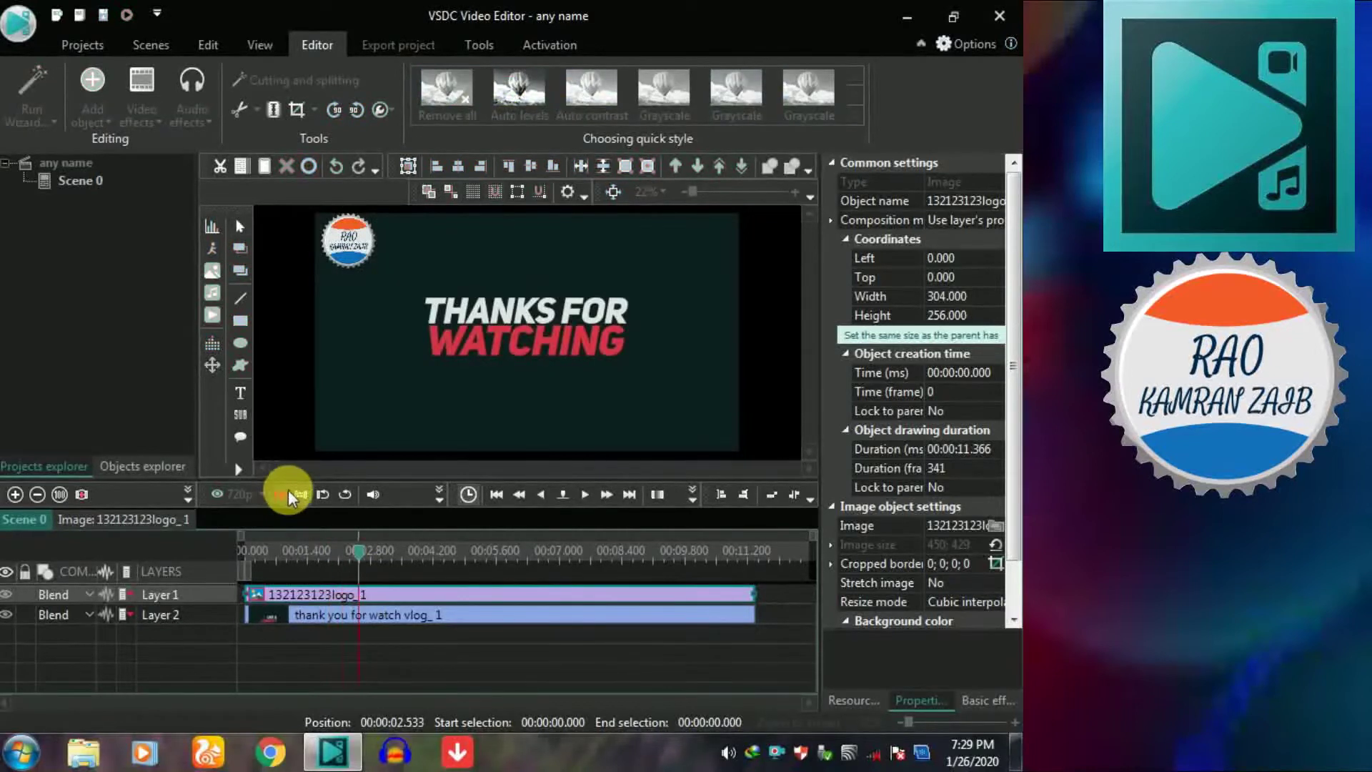
click(275, 494)
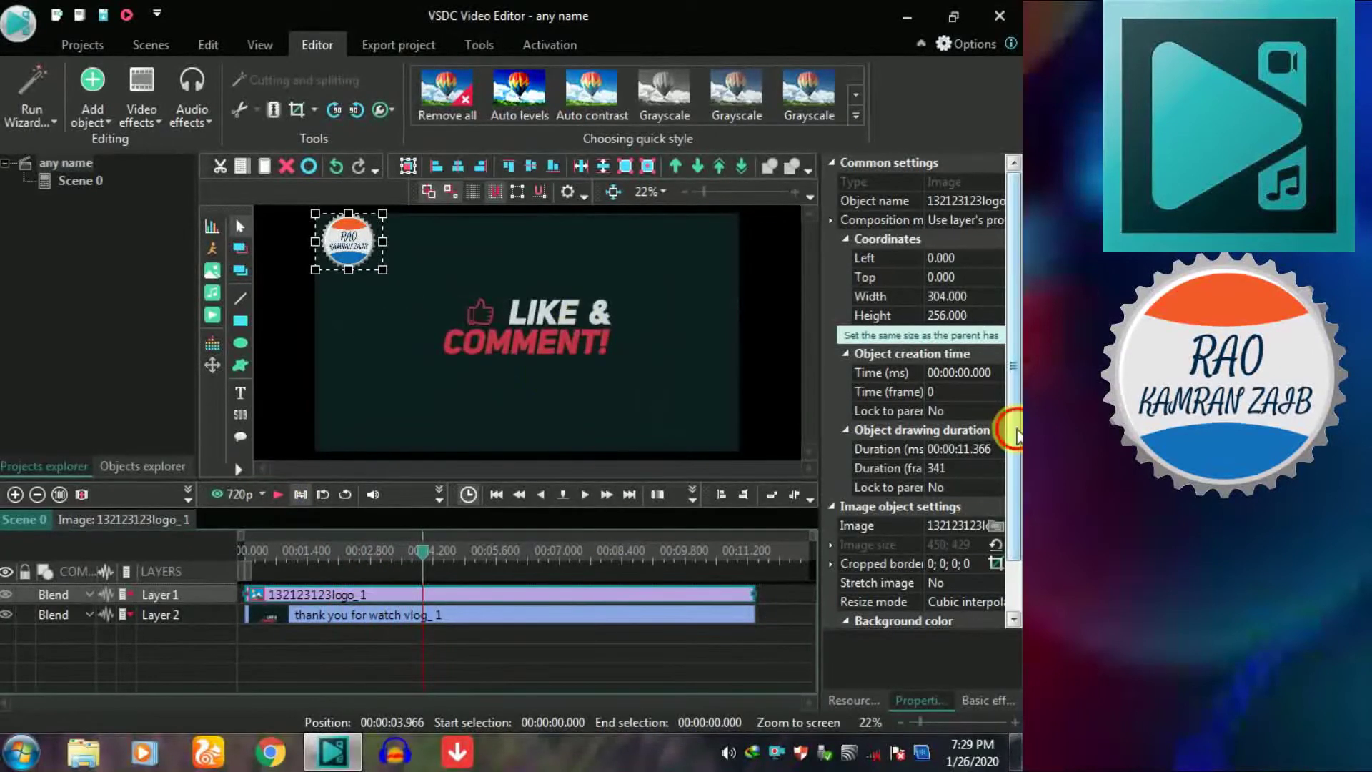
Disable the audio track of the "thank you for watch vlog" video clip.
scroll(1018, 436, down, 1)
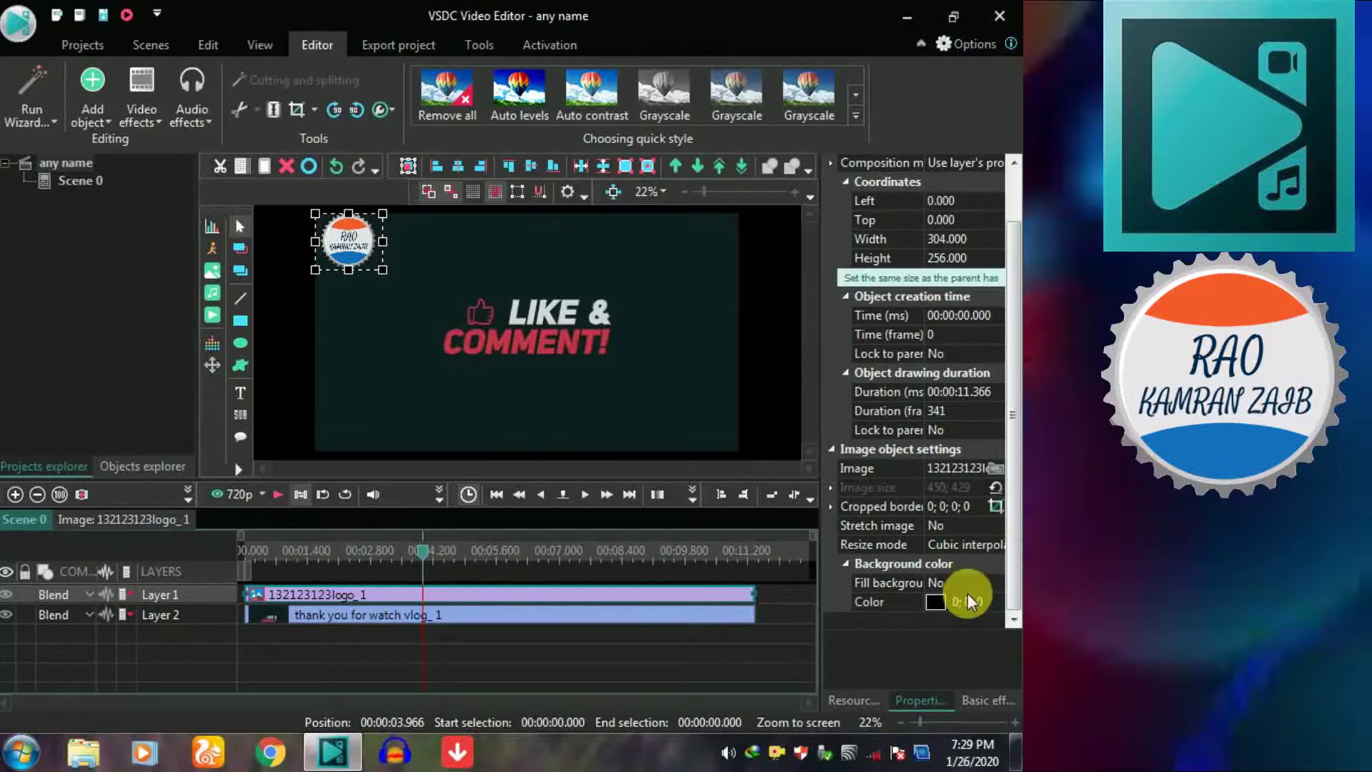
click(460, 614)
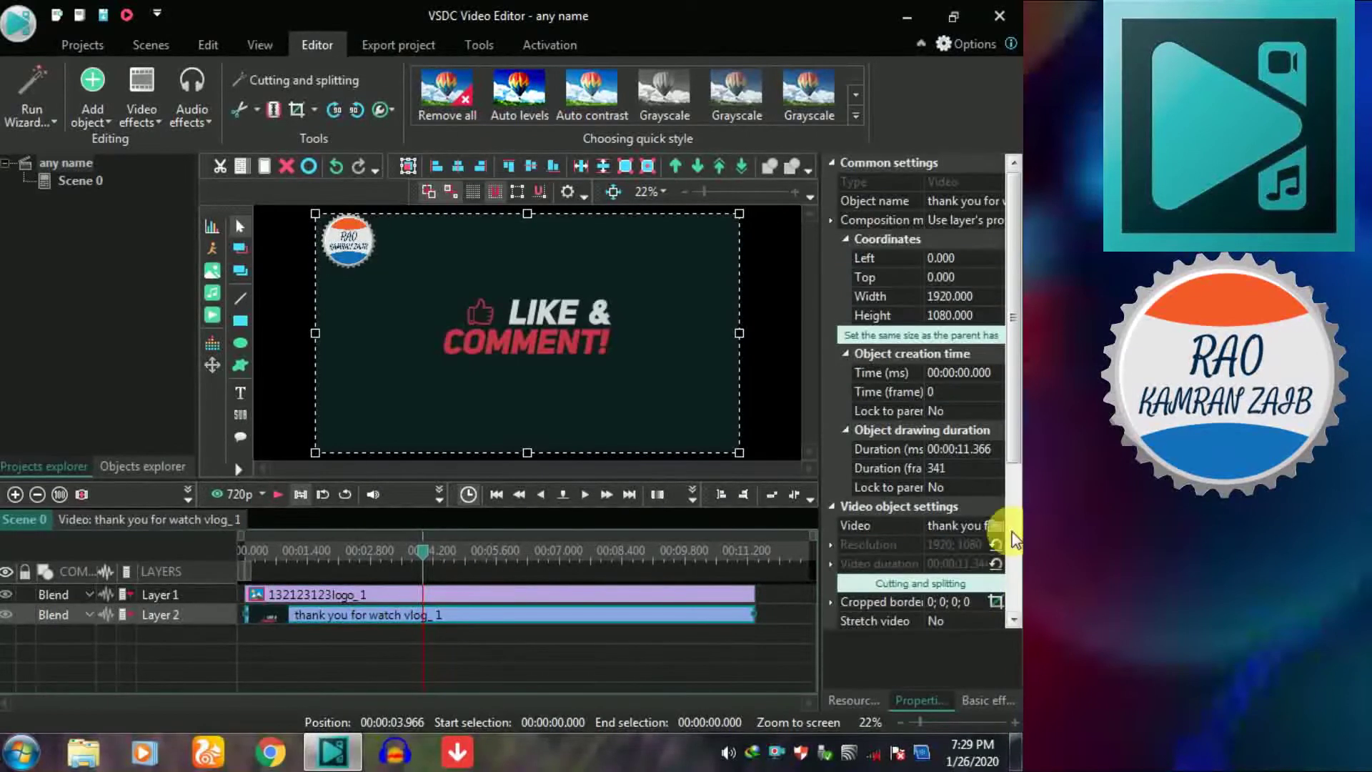
drag(1018, 458, 1018, 608)
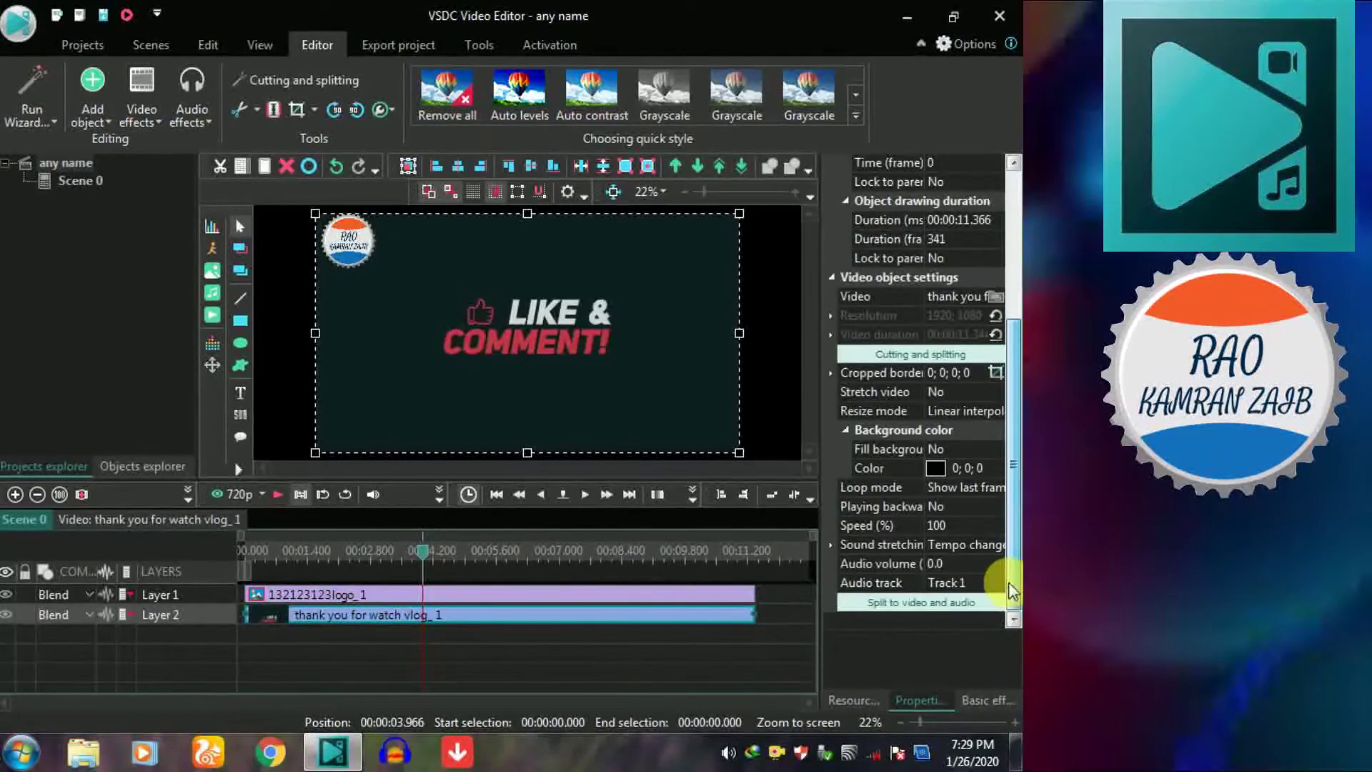
click(1001, 584)
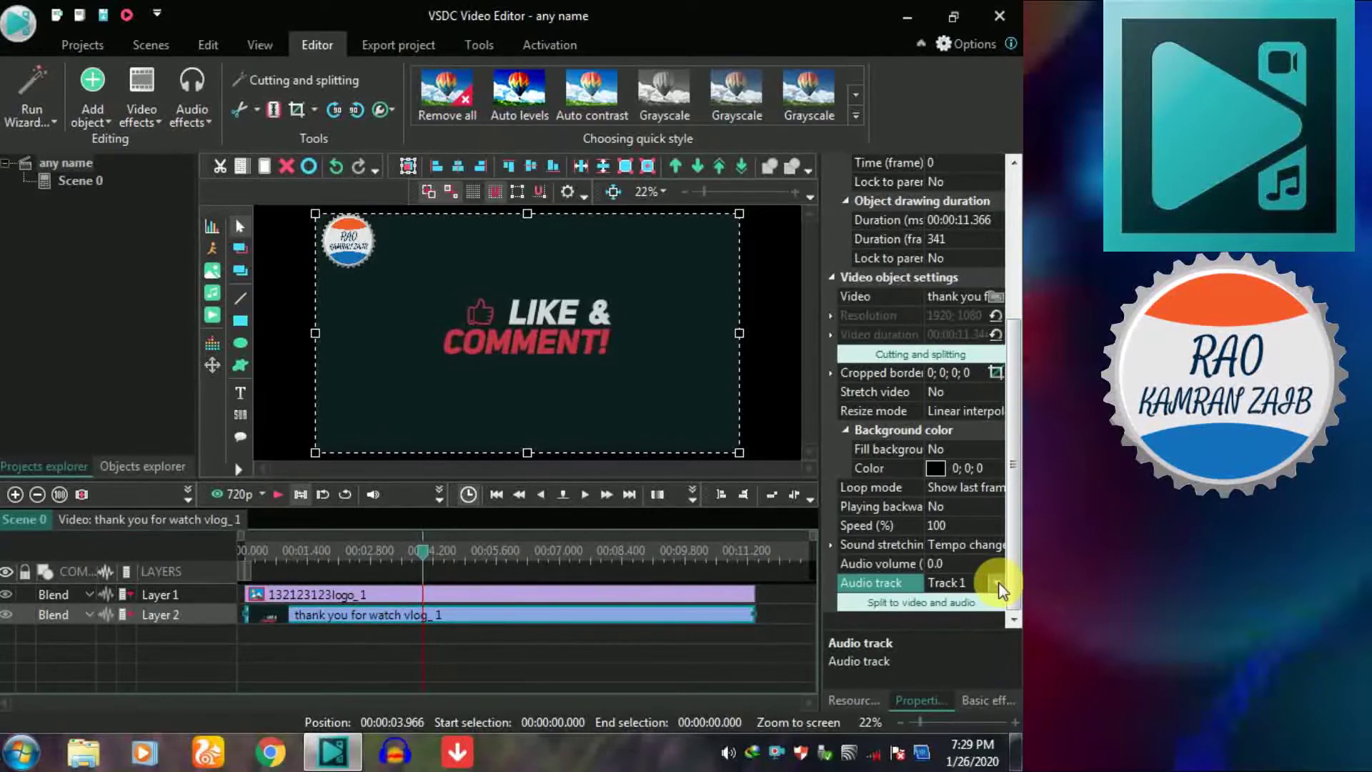
click(998, 583)
click(946, 606)
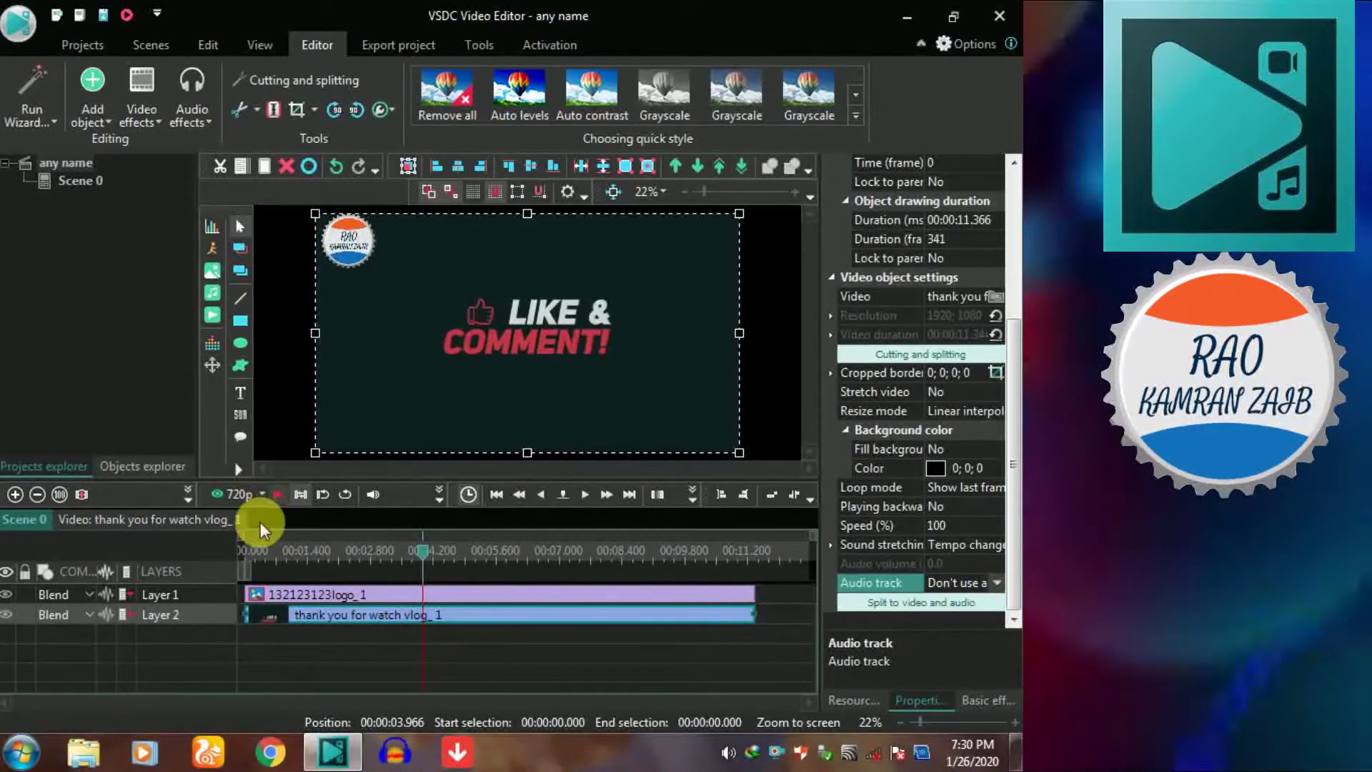
Play the scene from near its start to check the video without its original sound.
click(262, 556)
click(276, 493)
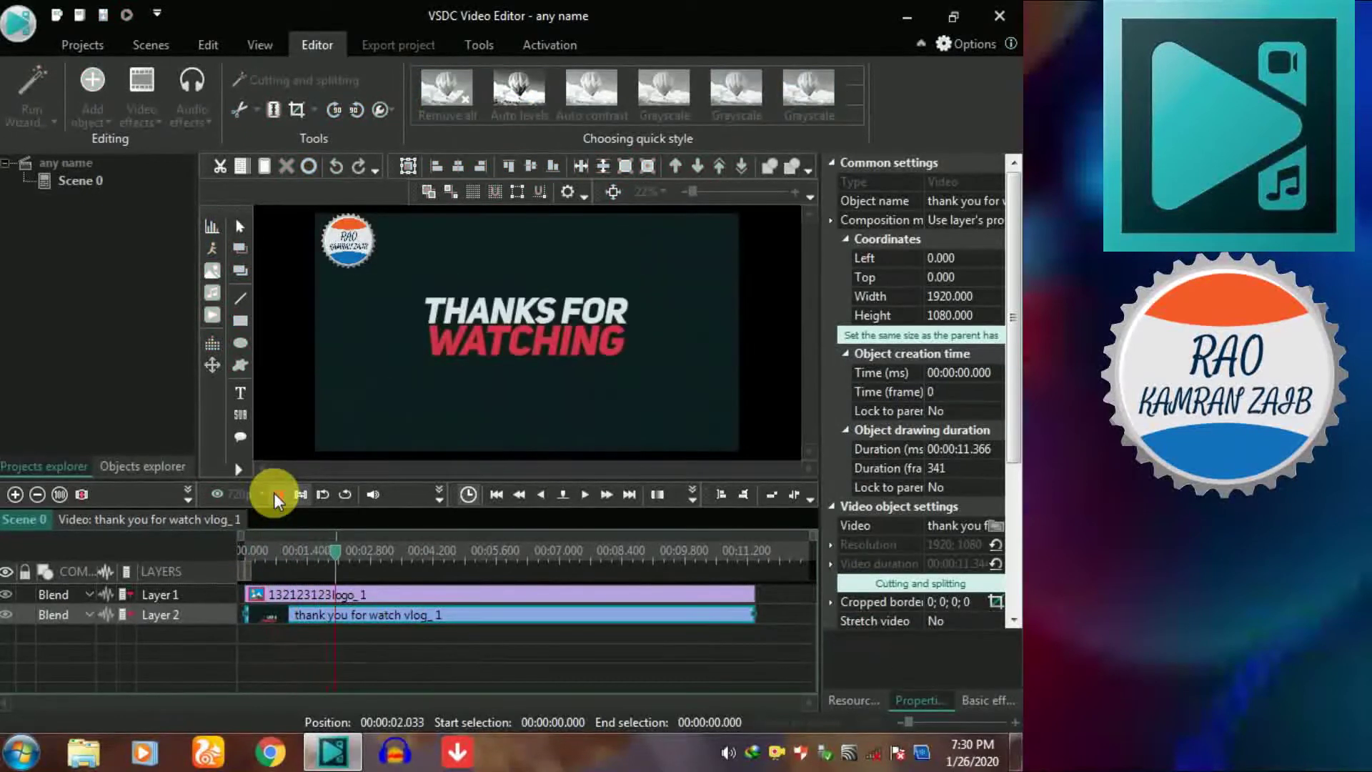
click(273, 491)
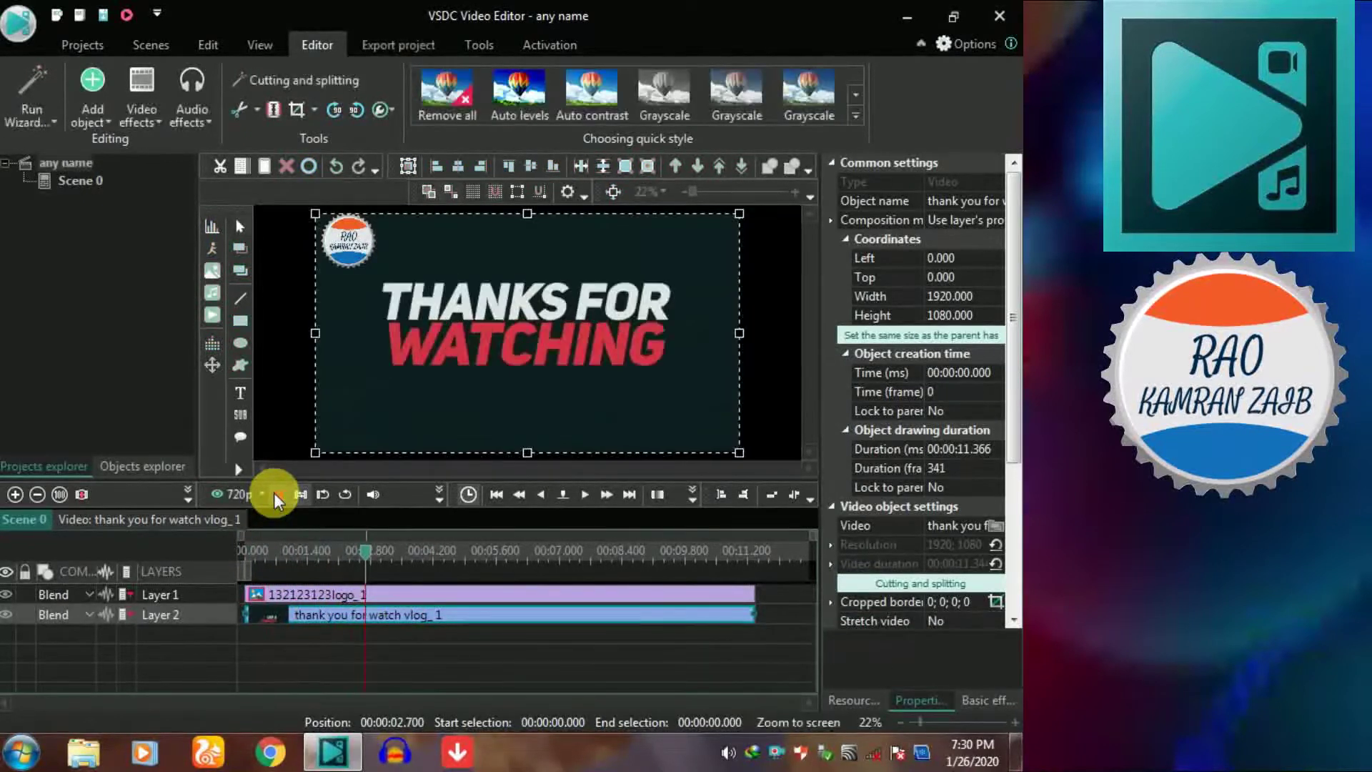
Add the background music file y2mate.com - adventures_a_himitsu_no_copyright_music_MkNeIUgNPQ8_360p to the scene with the default position settings.
click(213, 294)
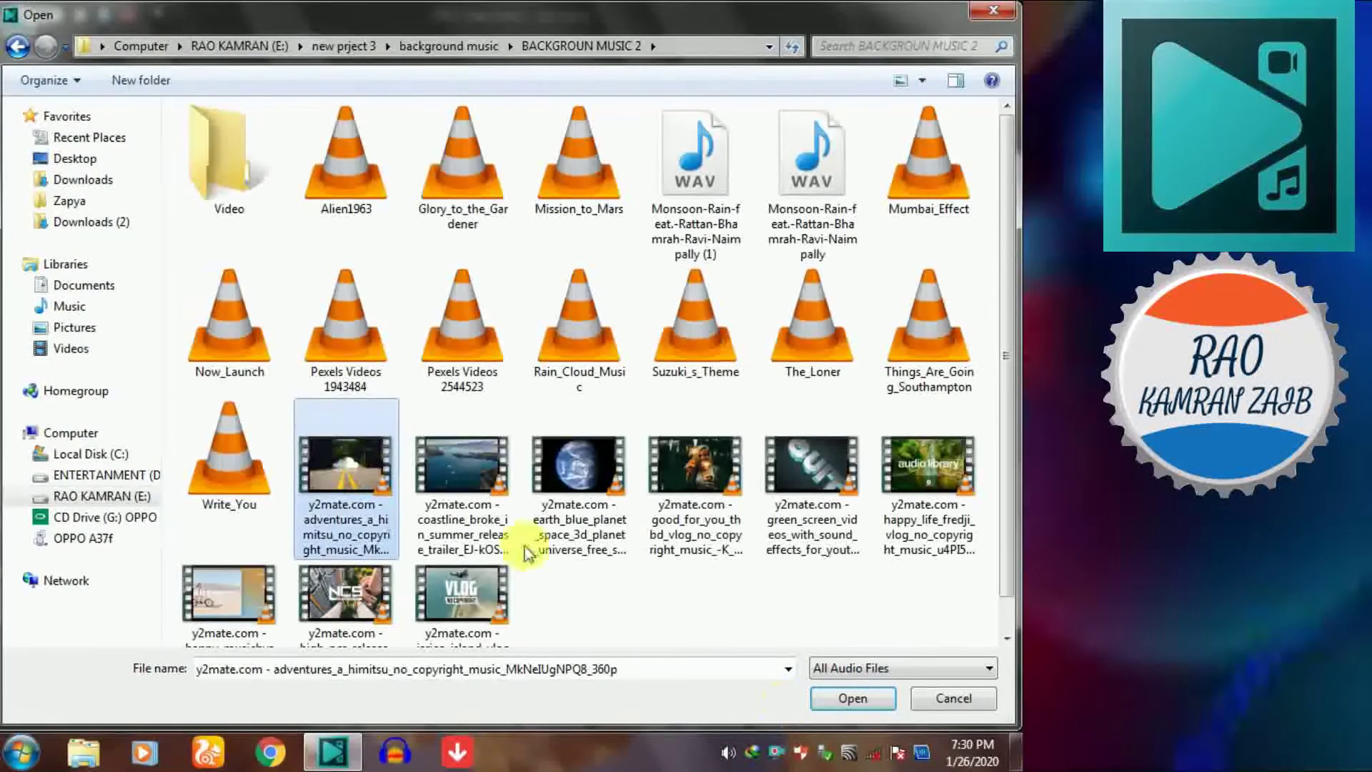
click(822, 698)
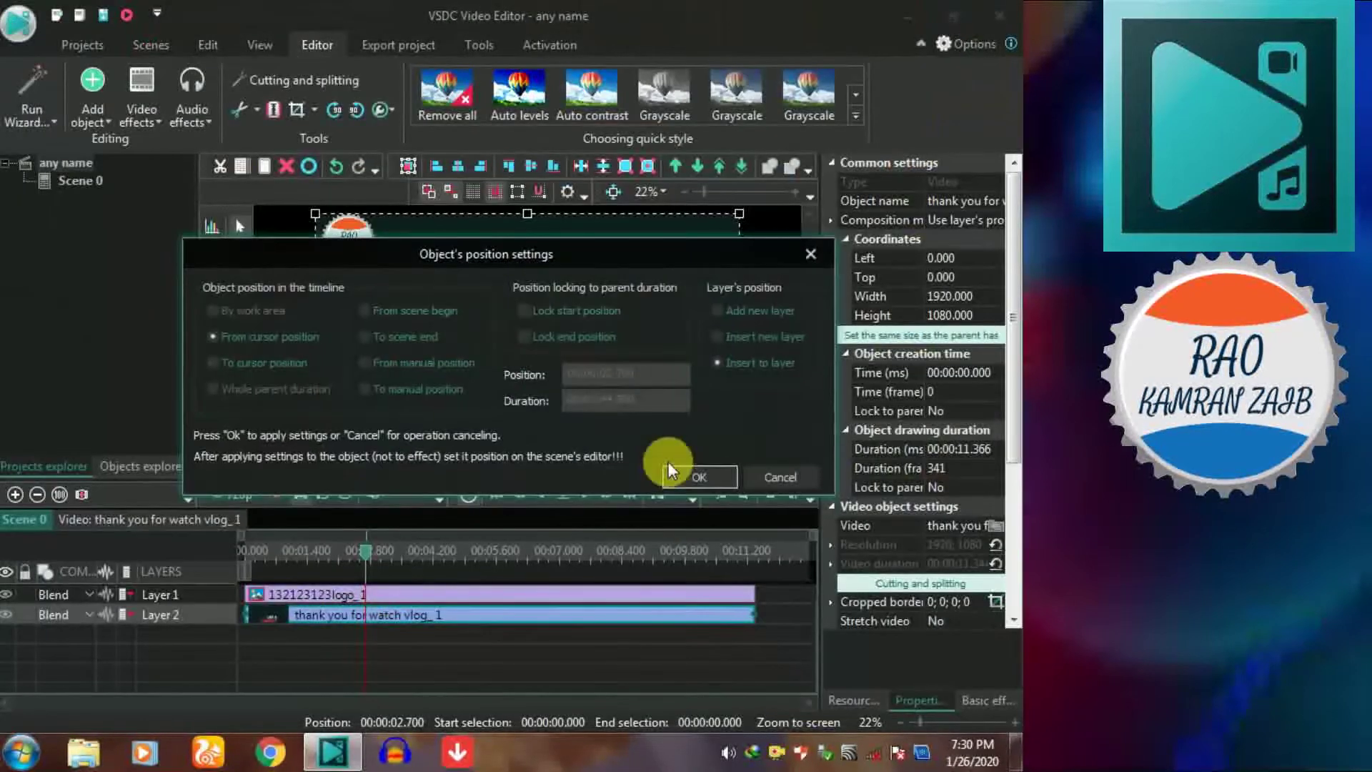
click(675, 476)
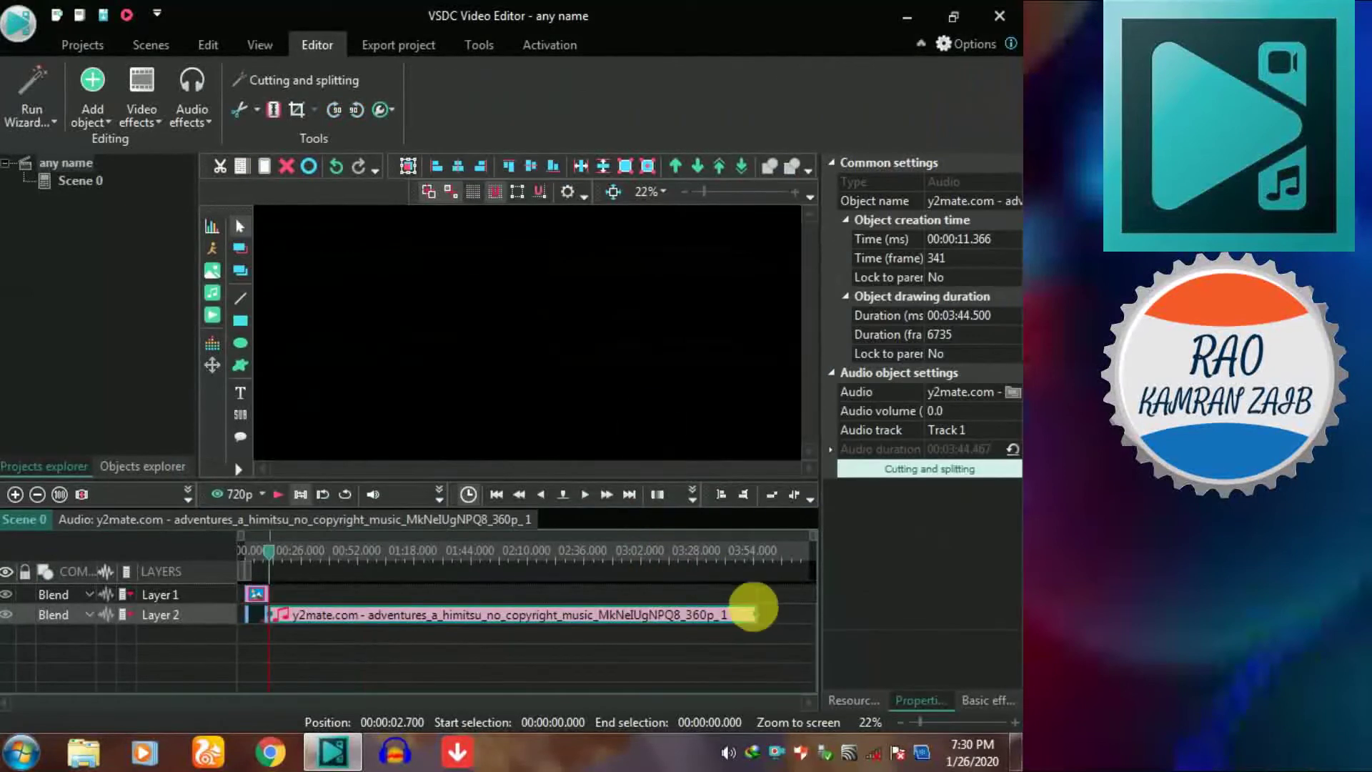
Shorten the music clip to about 10.7 seconds and move it to the scene's start on its own layer below the video.
drag(764, 619, 290, 613)
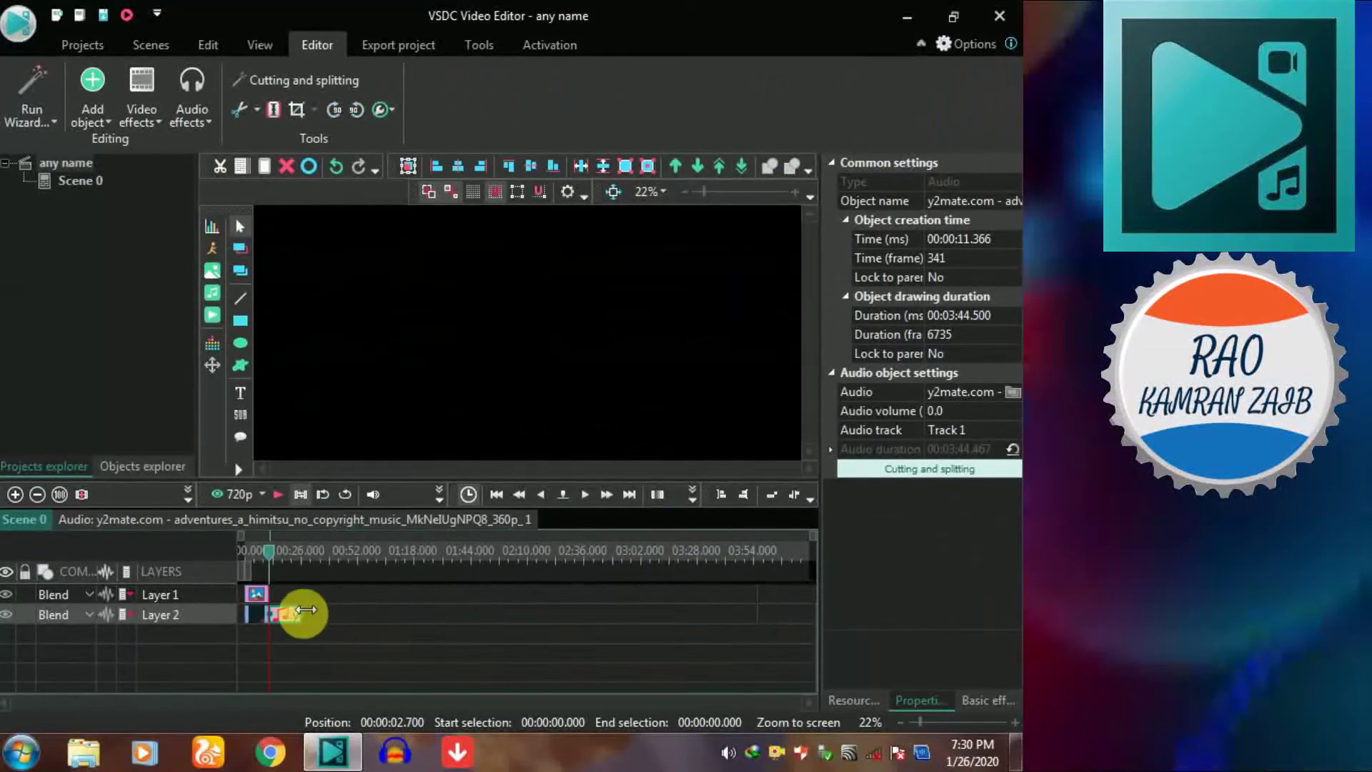
scroll(291, 612, up, 3)
drag(561, 622, 221, 636)
scroll(271, 593, up, 2)
click(306, 554)
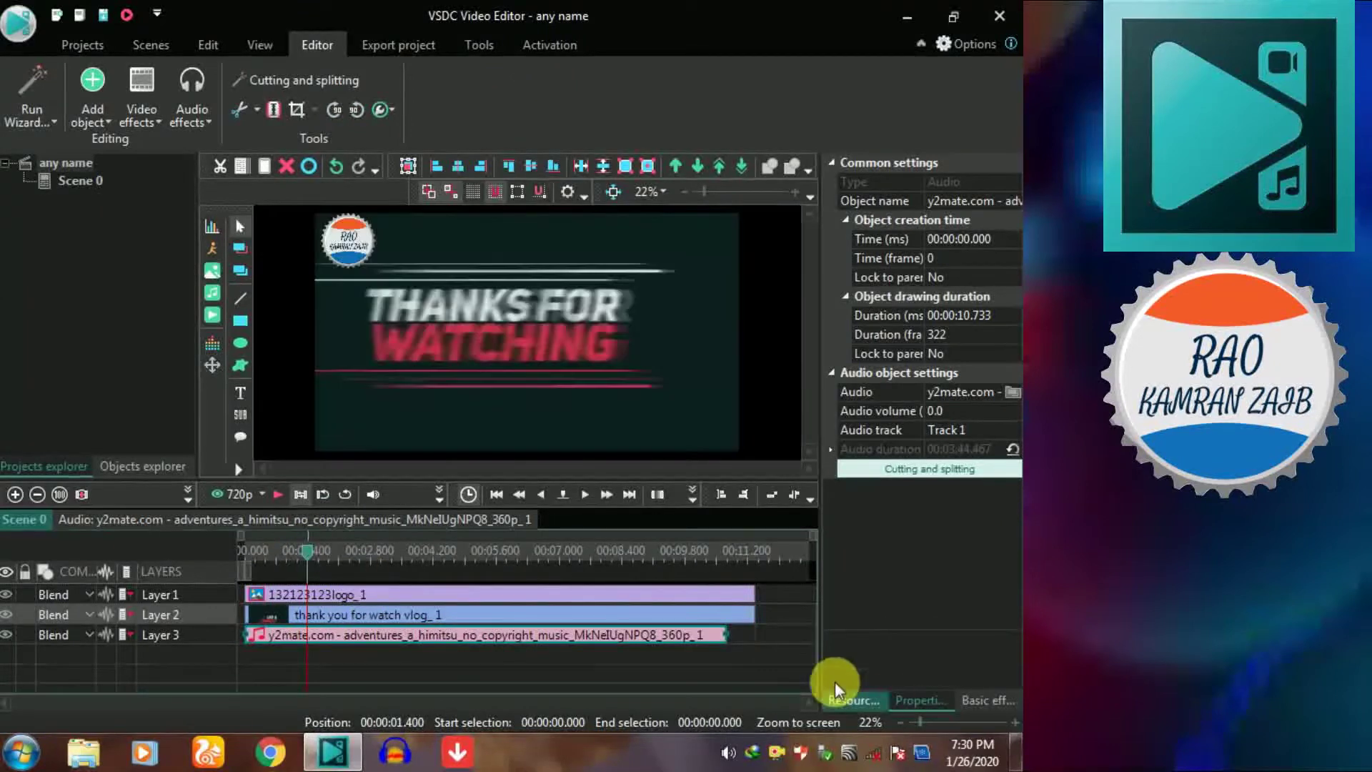
Extend the music clip to about 11.4 seconds so it ends with the video, and play part of the scene.
drag(735, 641, 754, 642)
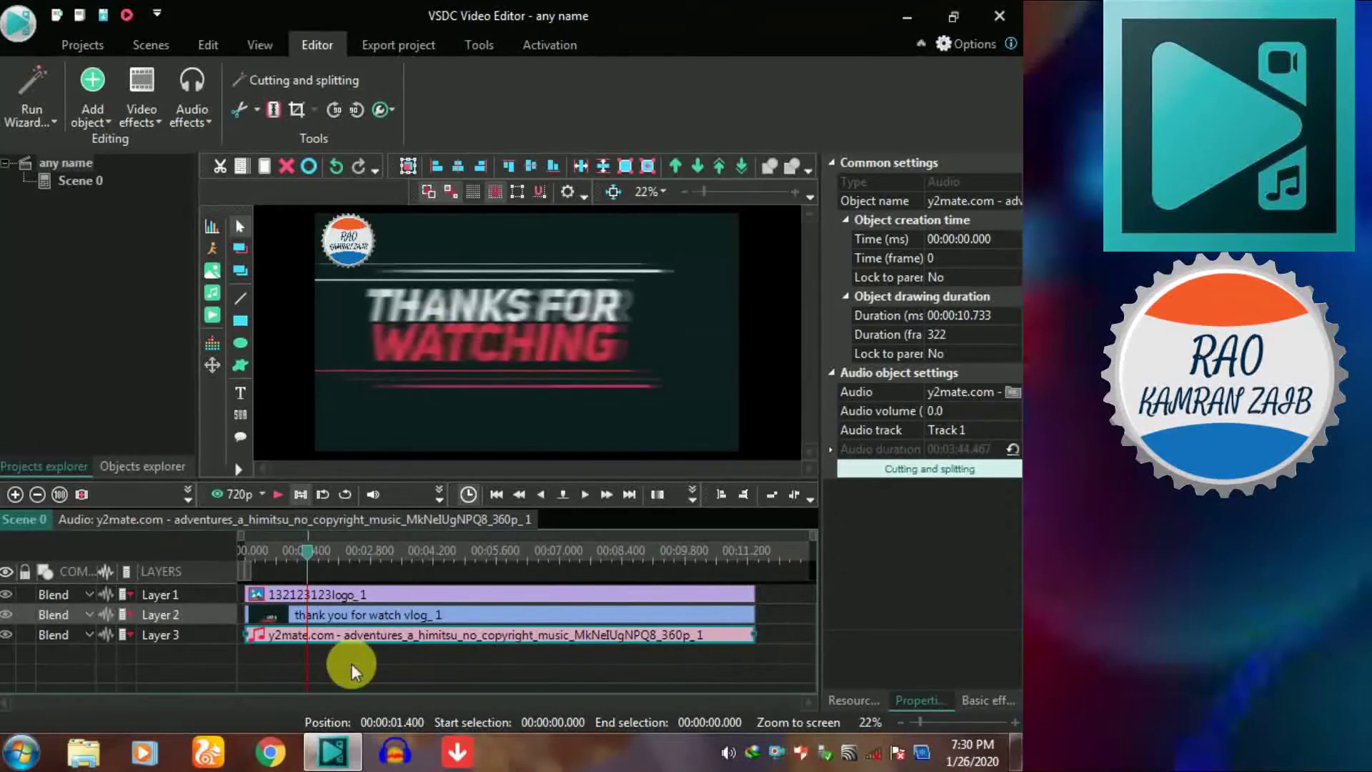
click(284, 492)
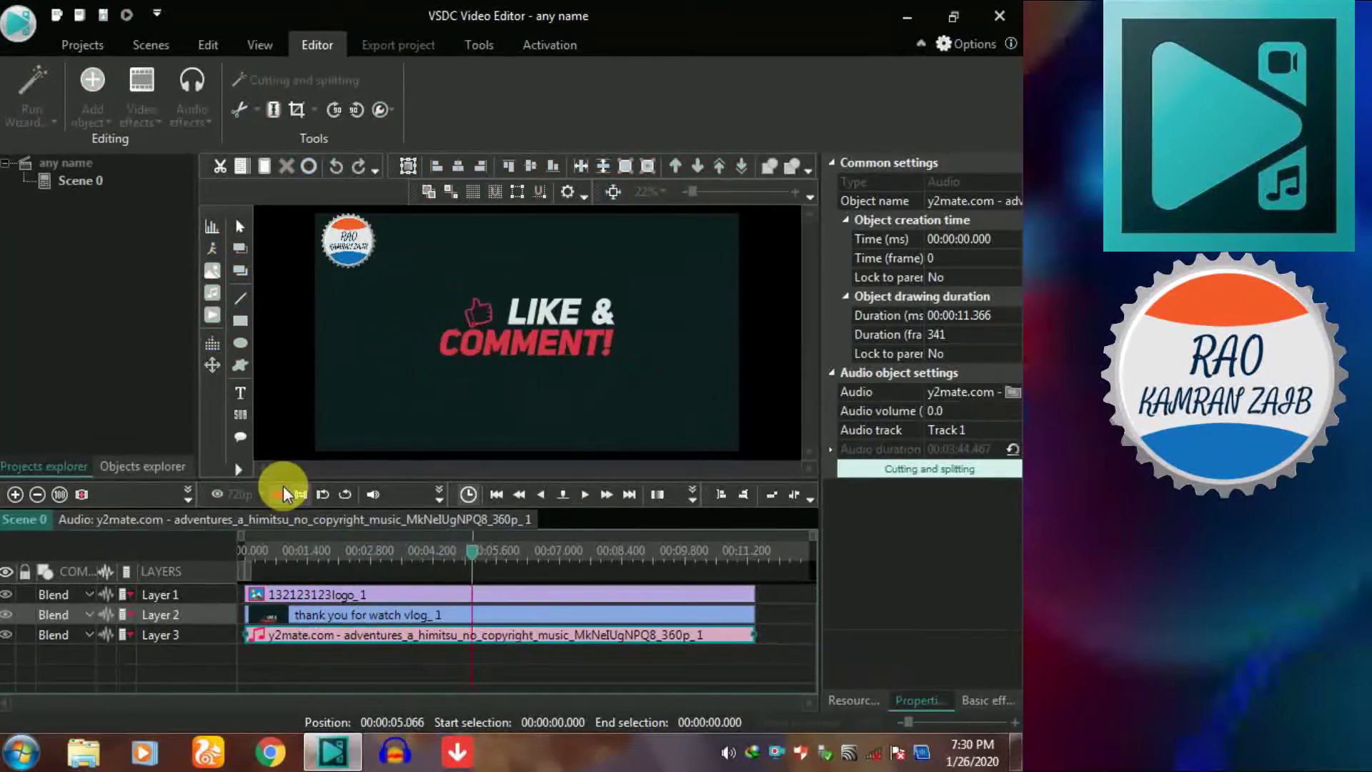
click(281, 497)
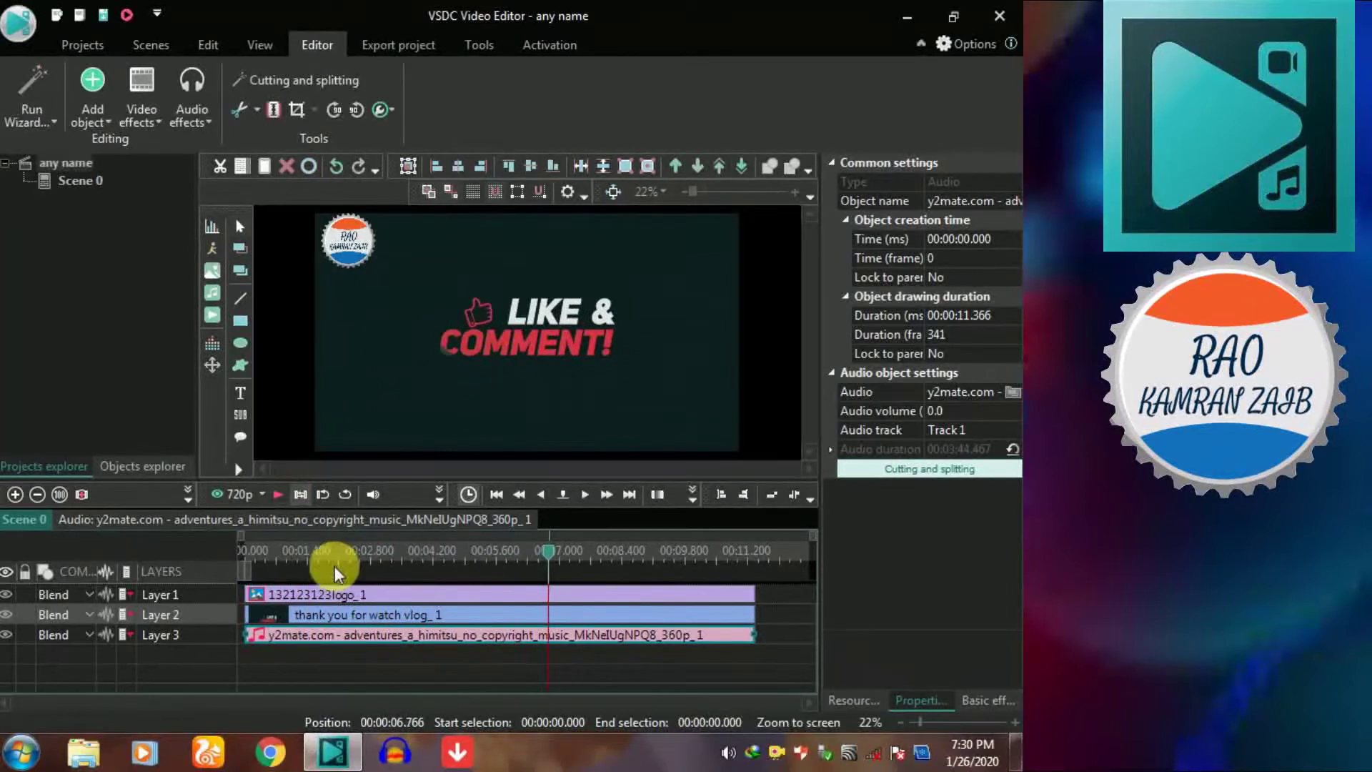
Try cutting the region from about 7.7 to 52.7 seconds out of the music clip in Cutting and splitting, without applying it.
right_click(416, 614)
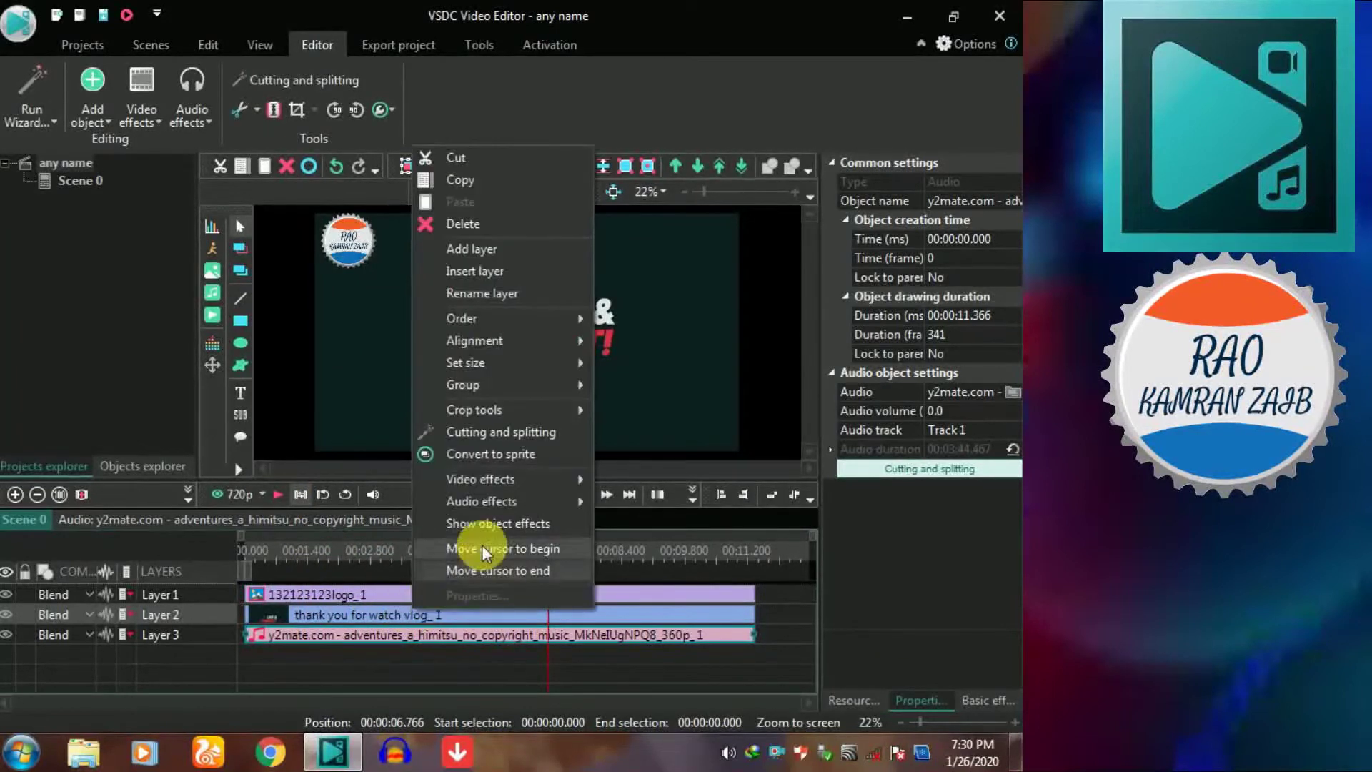
click(508, 432)
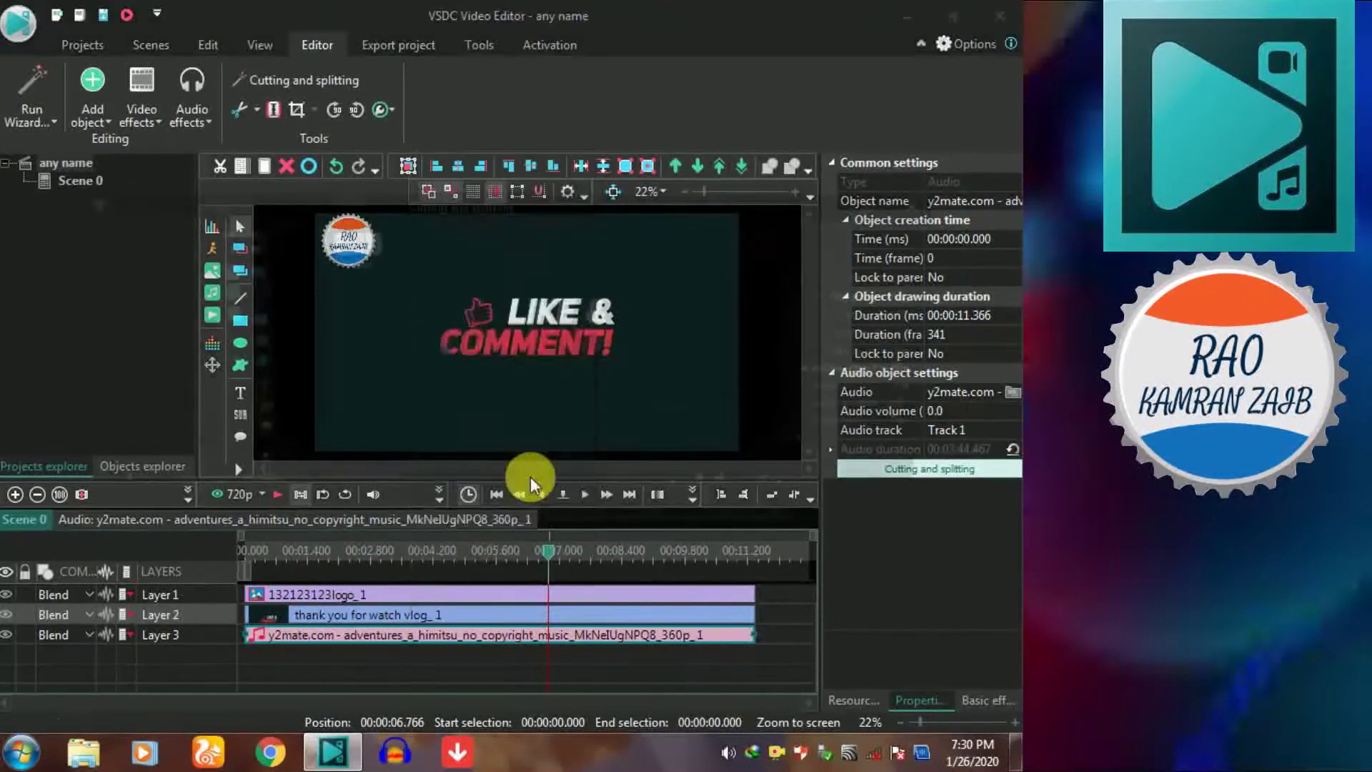
click(321, 293)
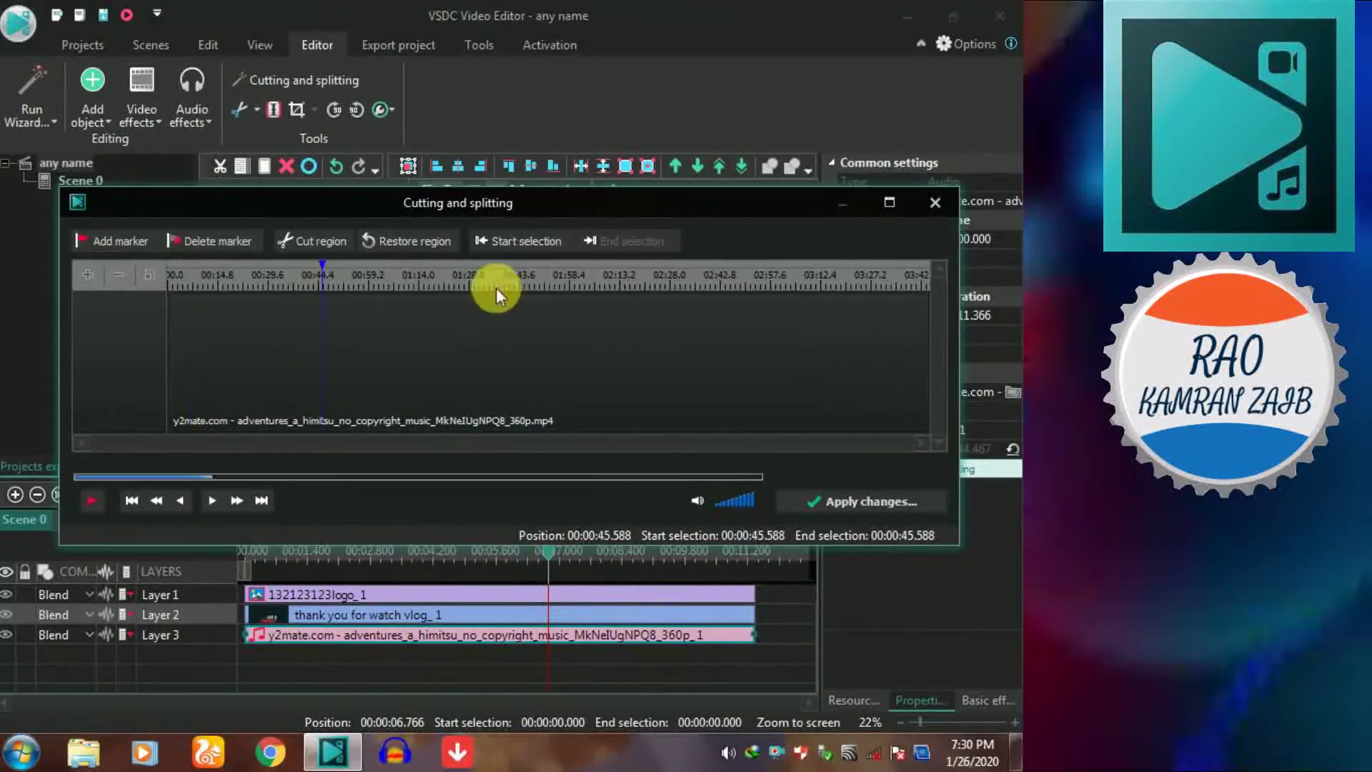
click(590, 276)
drag(339, 276, 501, 276)
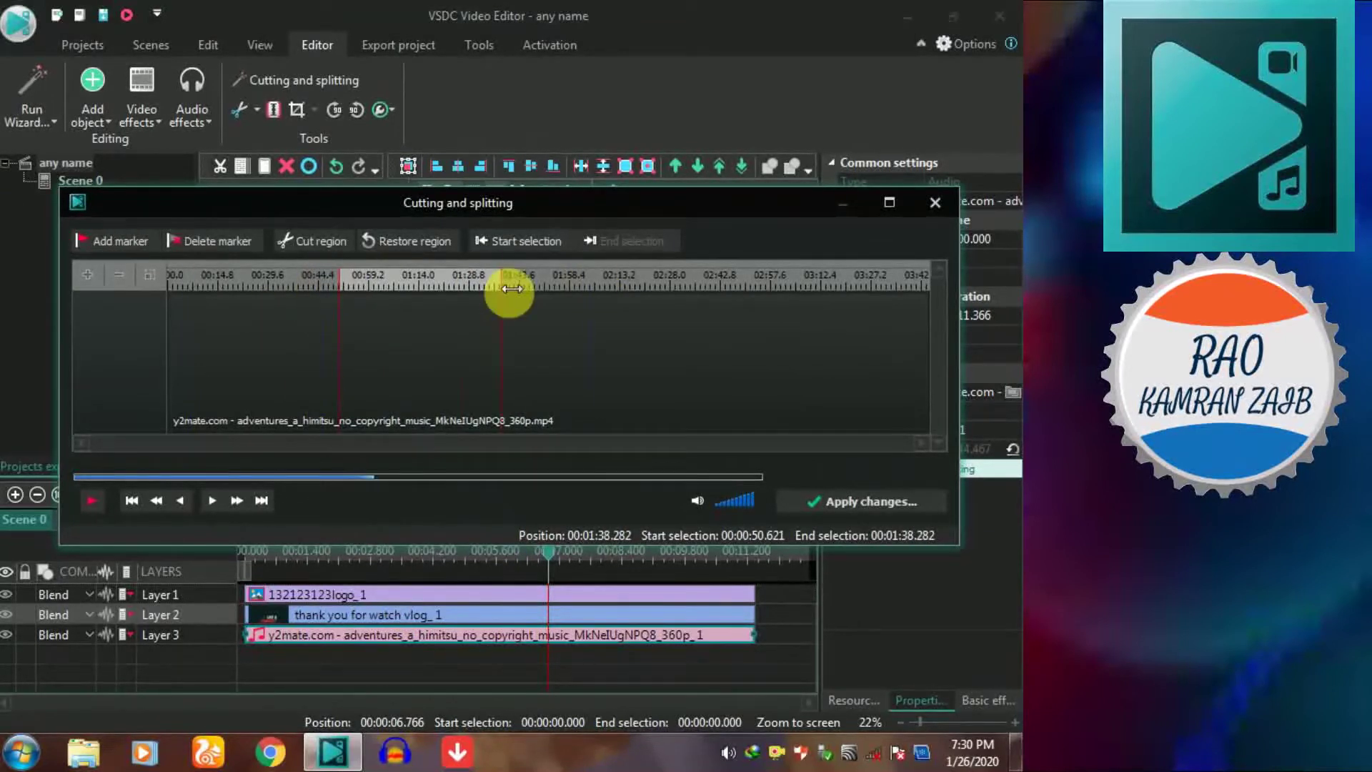
drag(193, 282, 347, 284)
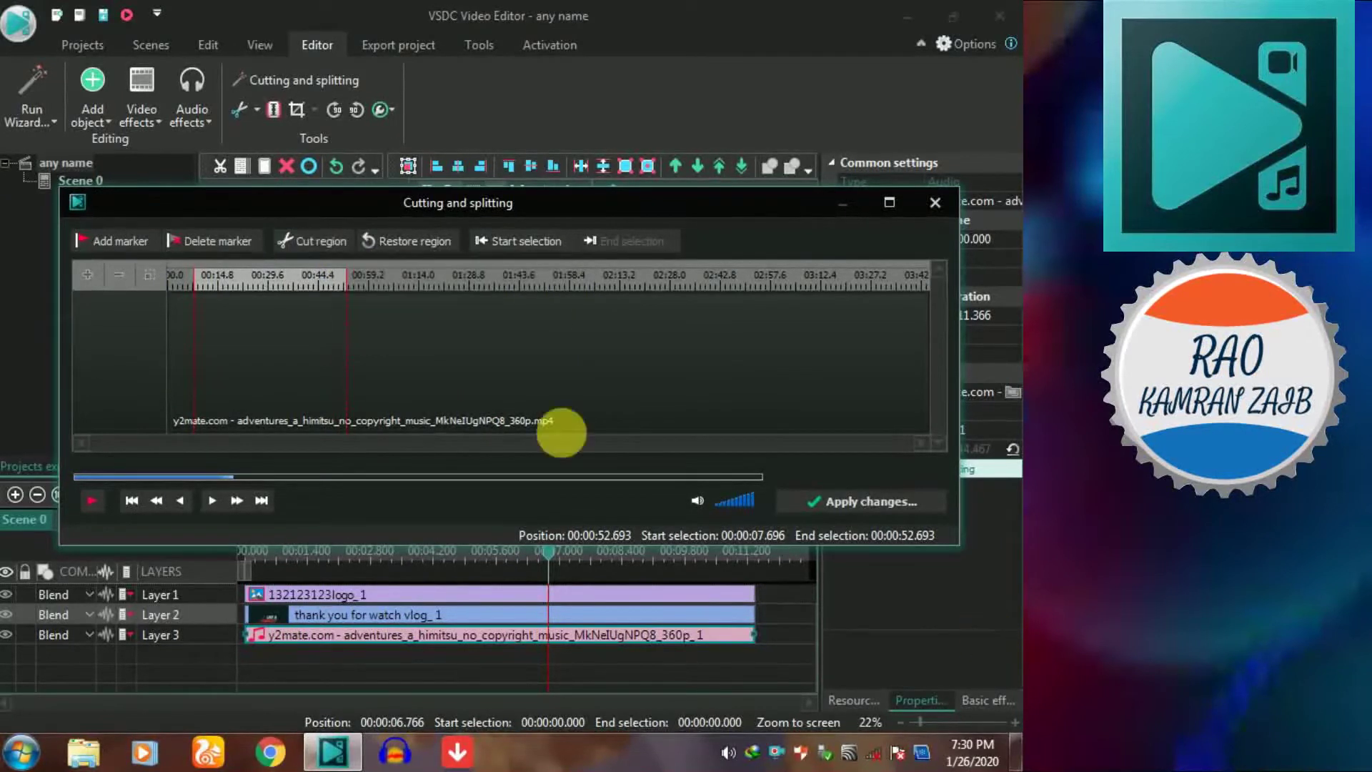
click(316, 241)
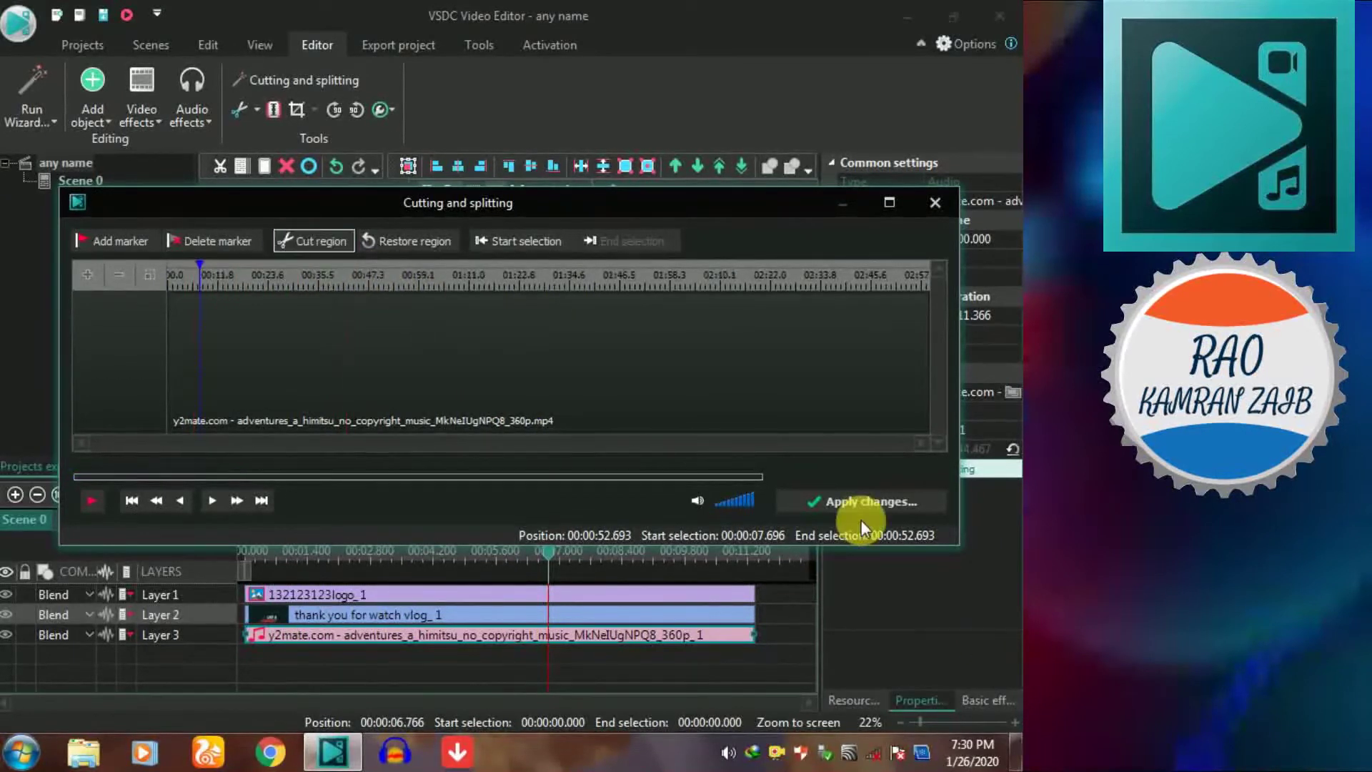
click(949, 203)
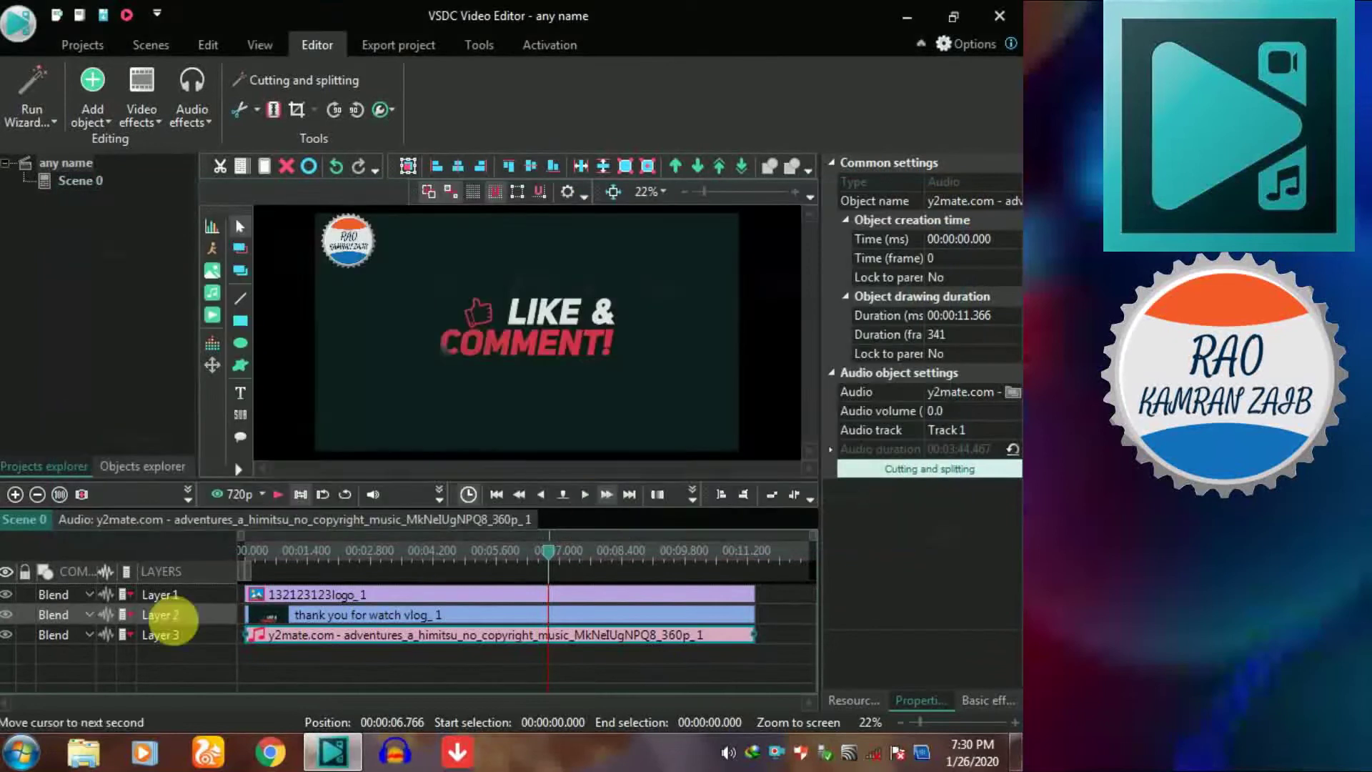
Split the "thank you for watch vlog" video clip into two parts at the cursor position of 6.766 seconds.
click(355, 619)
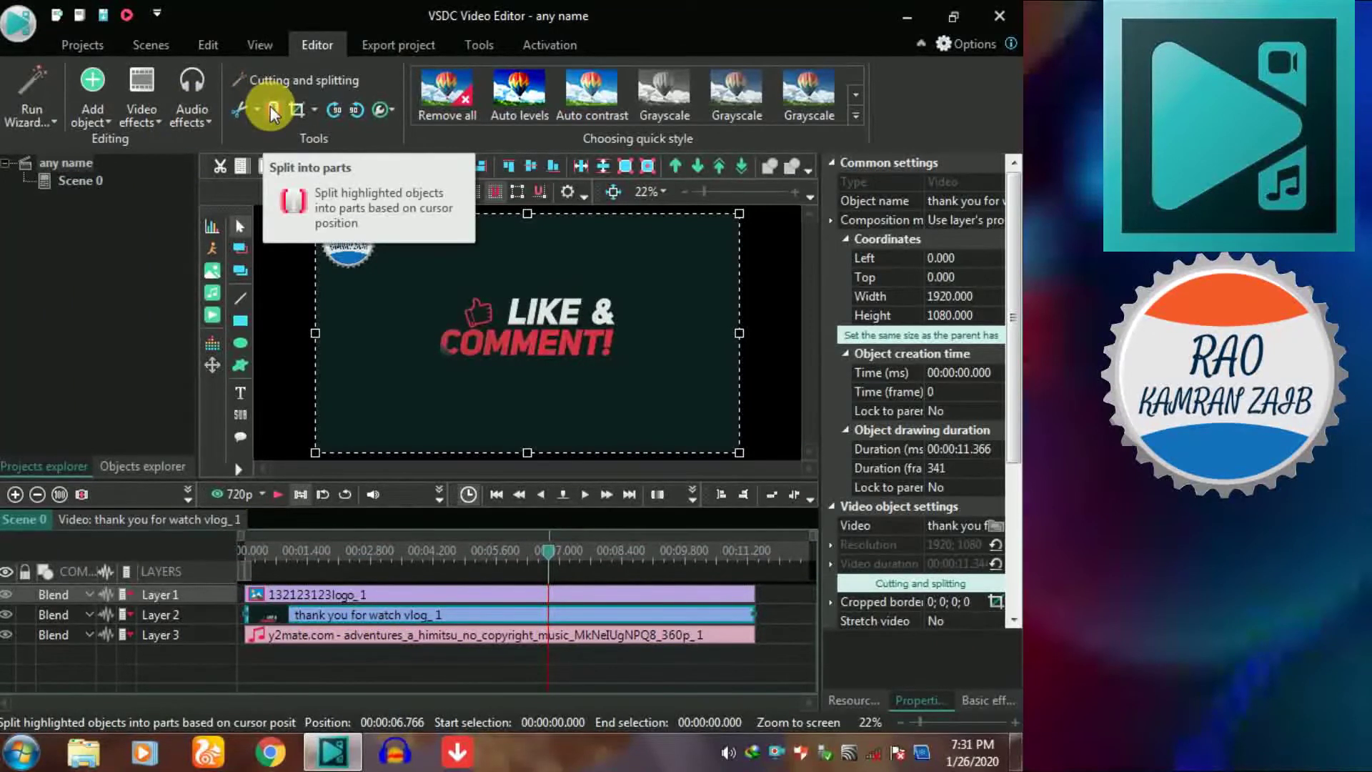
key(ctrl+k)
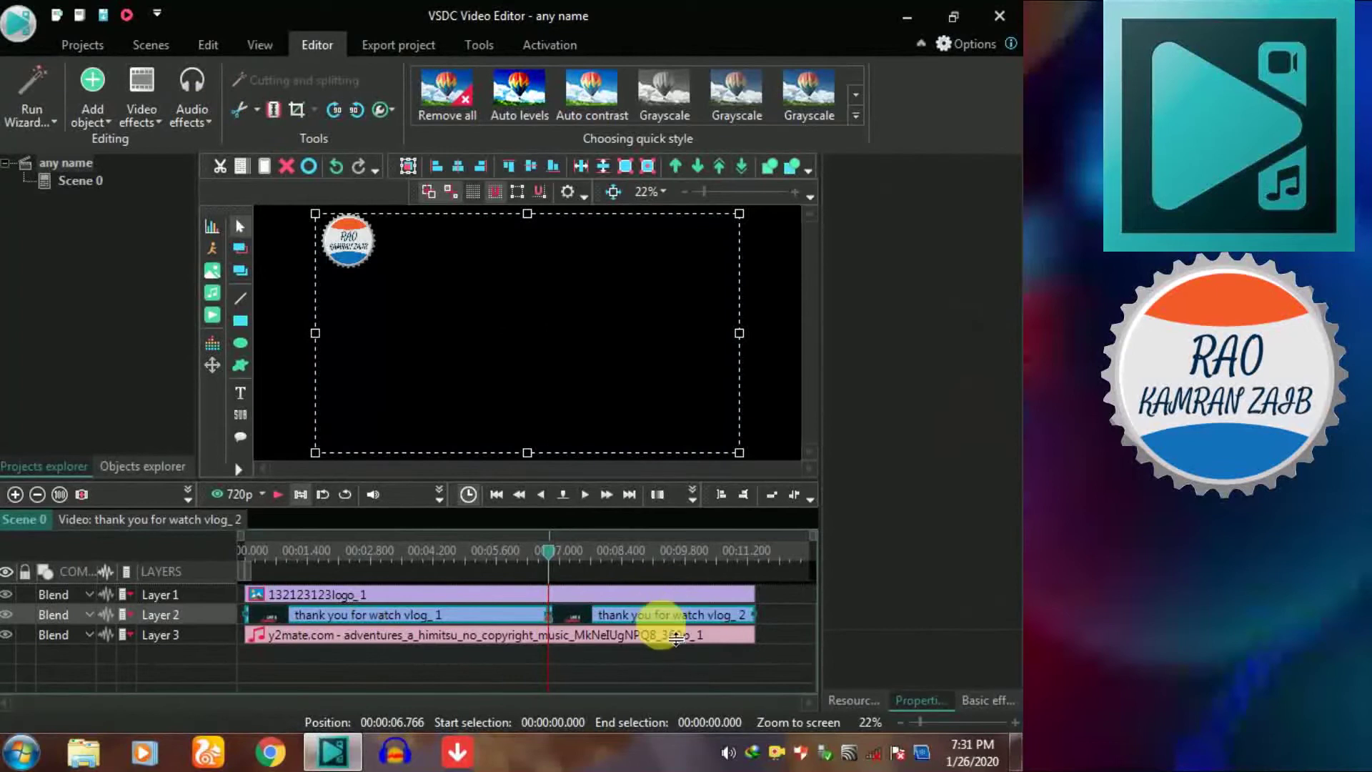
Shift the second video part on its layer to start at about 7.8 seconds, leaving a gap after the first part.
drag(652, 612, 567, 615)
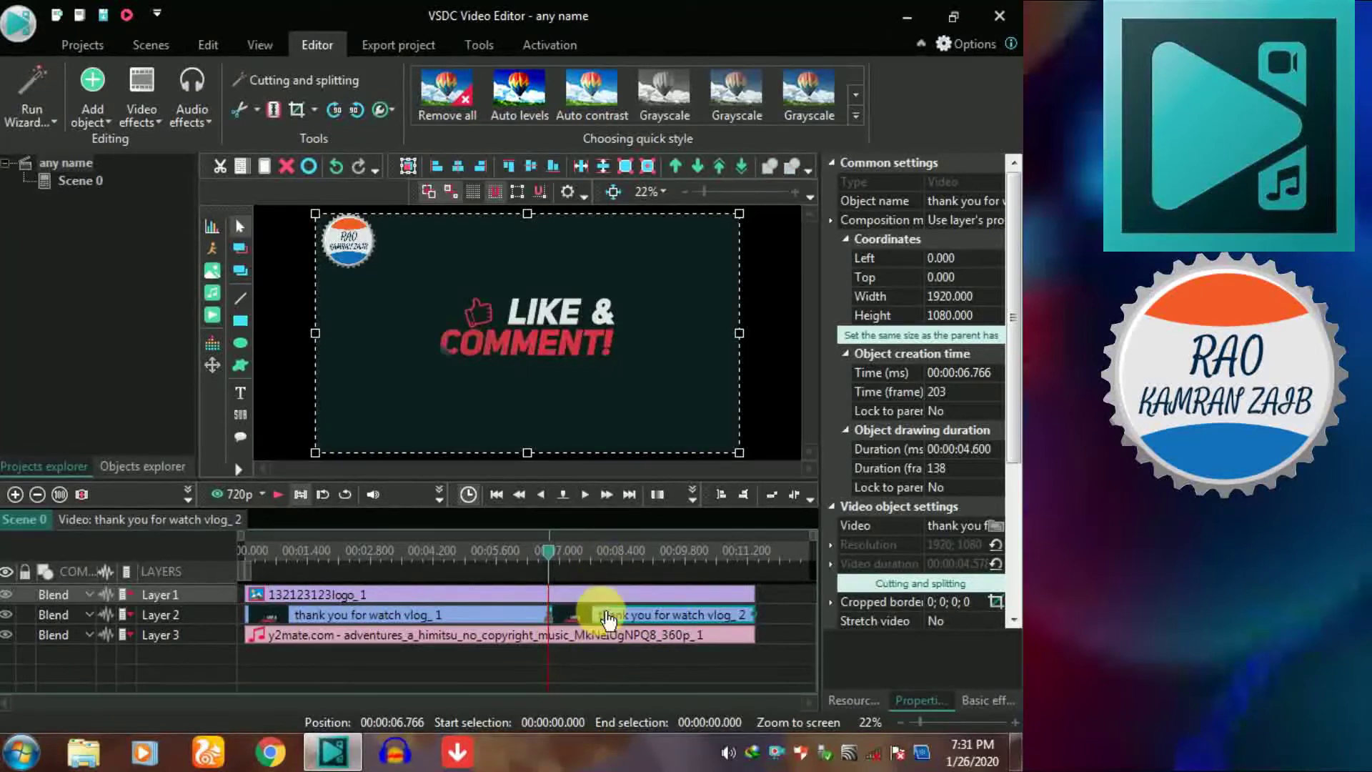
drag(598, 615, 656, 604)
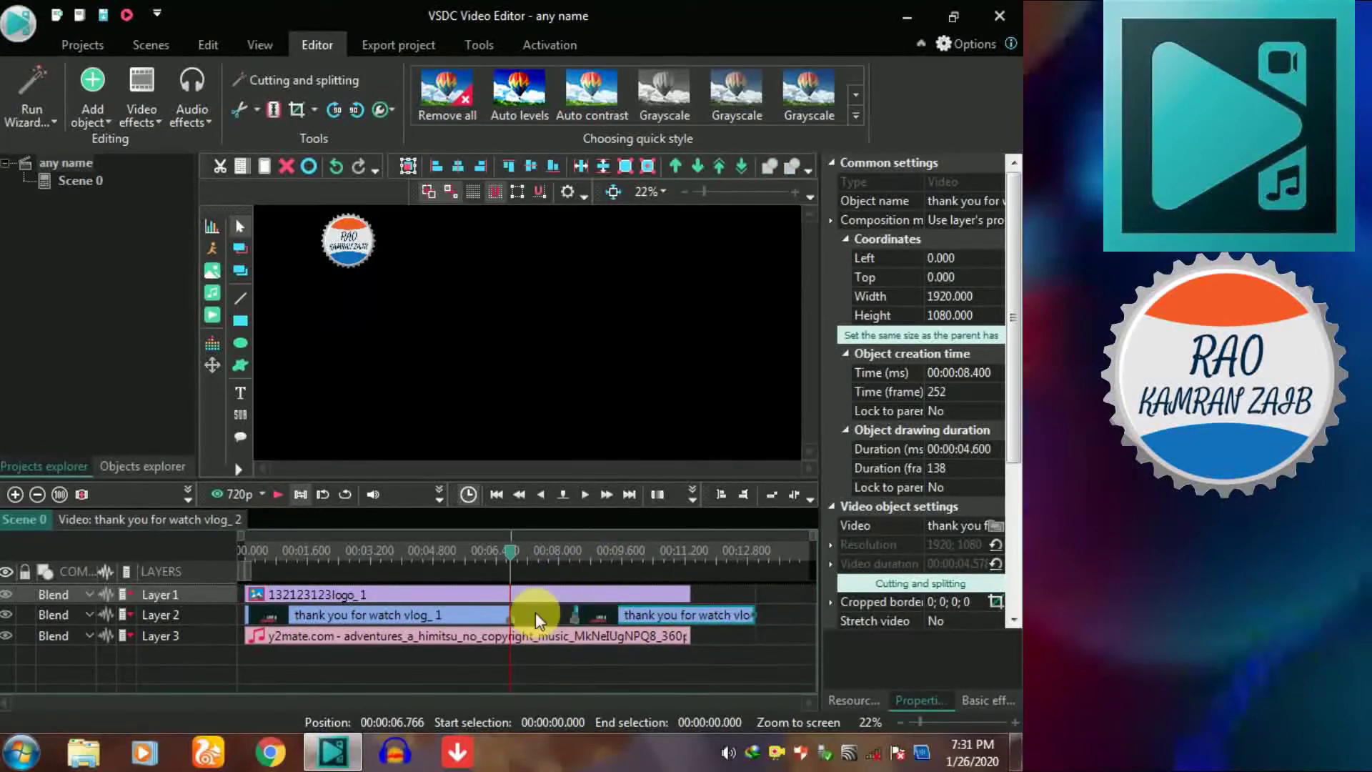
click(460, 591)
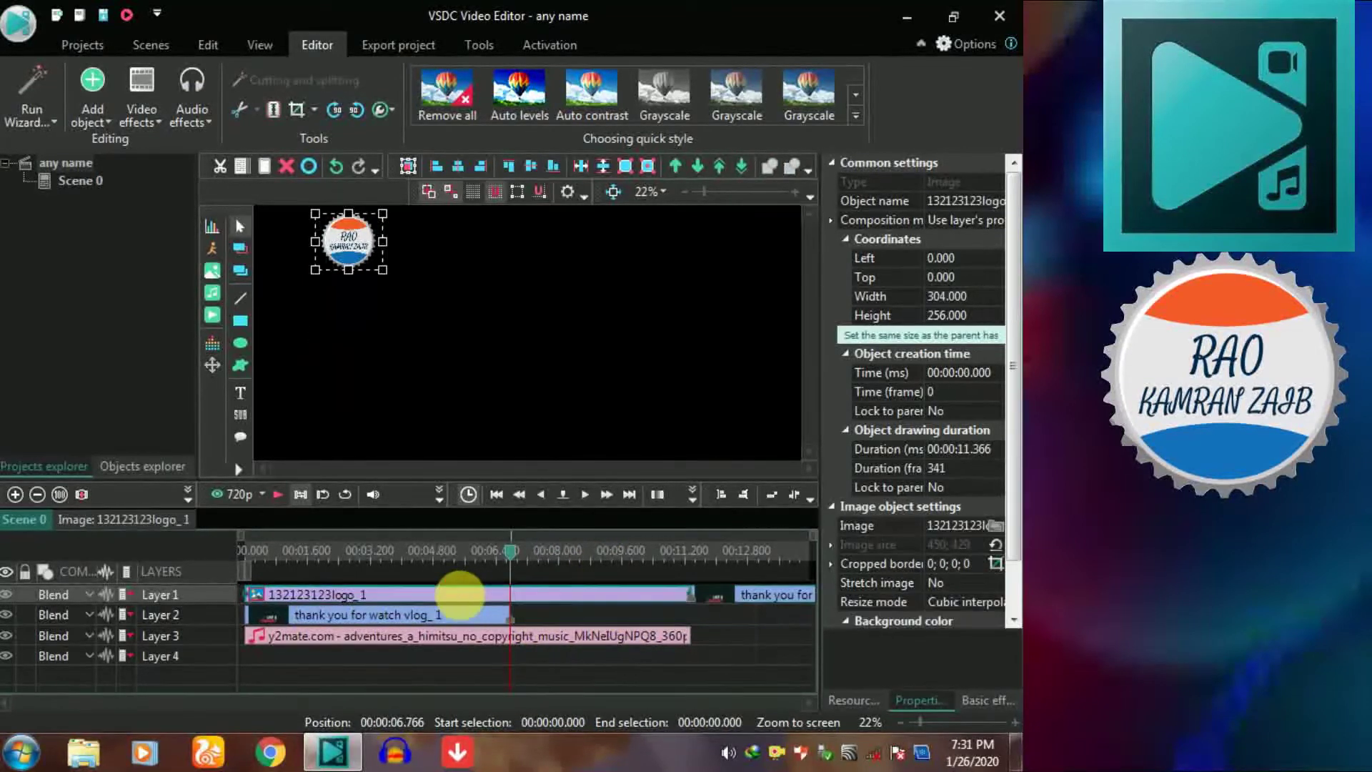
drag(690, 620, 647, 616)
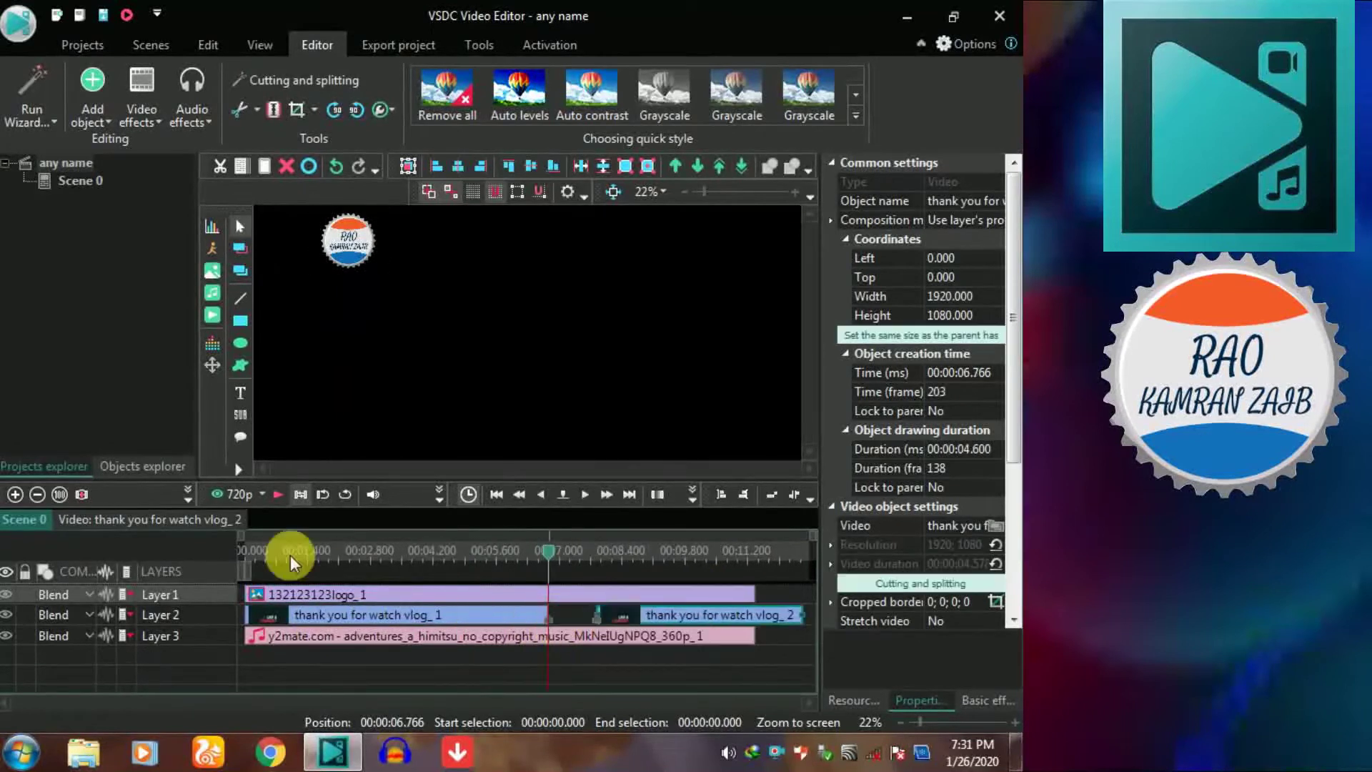
Play the scene across the gap and move the second video part back against the first at 6.766 seconds.
click(280, 494)
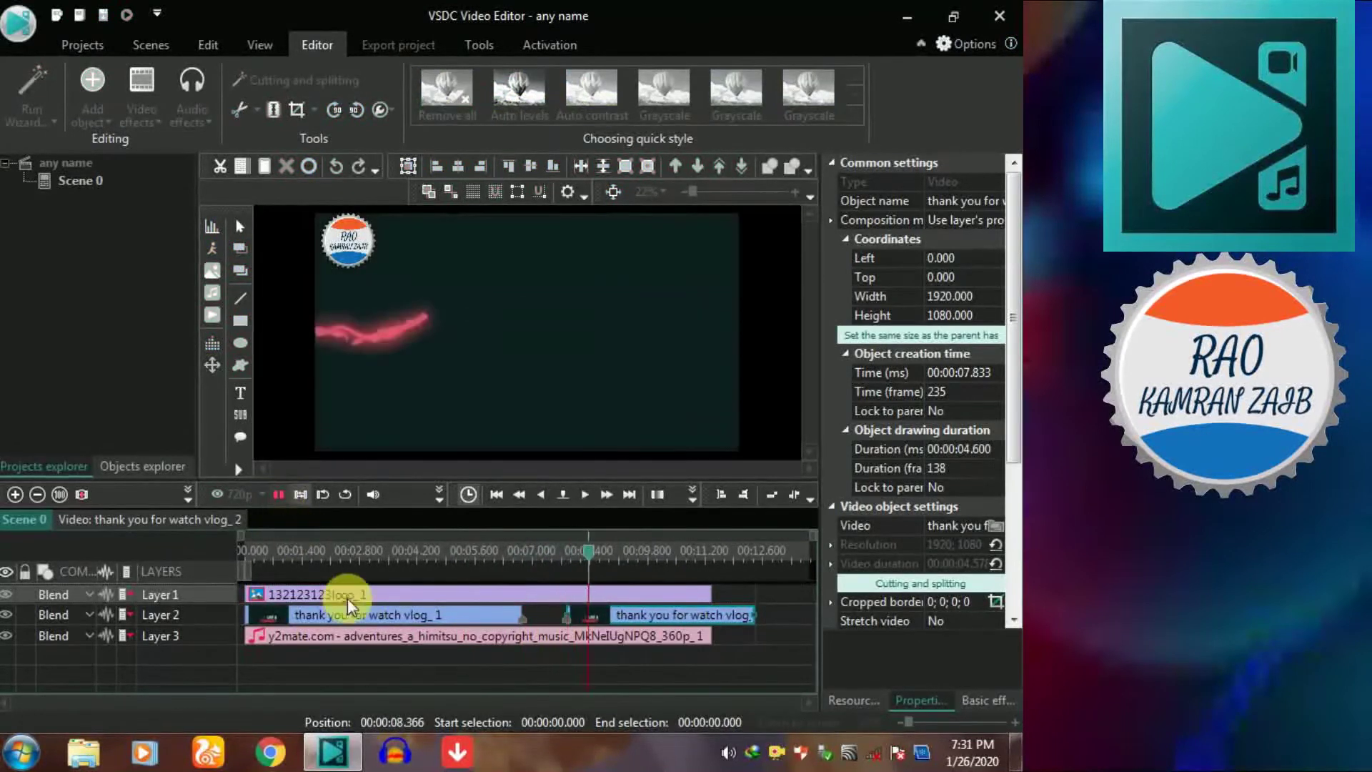
click(558, 546)
click(277, 493)
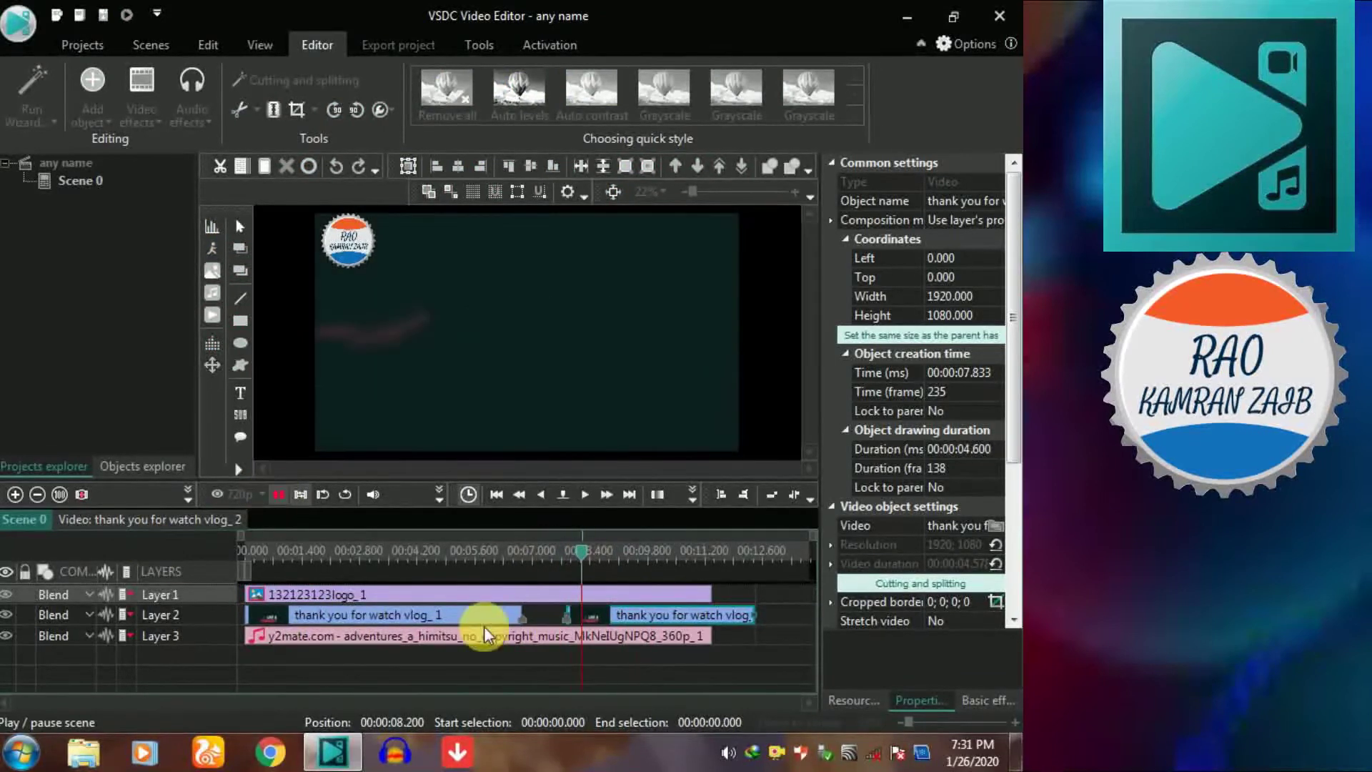
drag(635, 624, 521, 628)
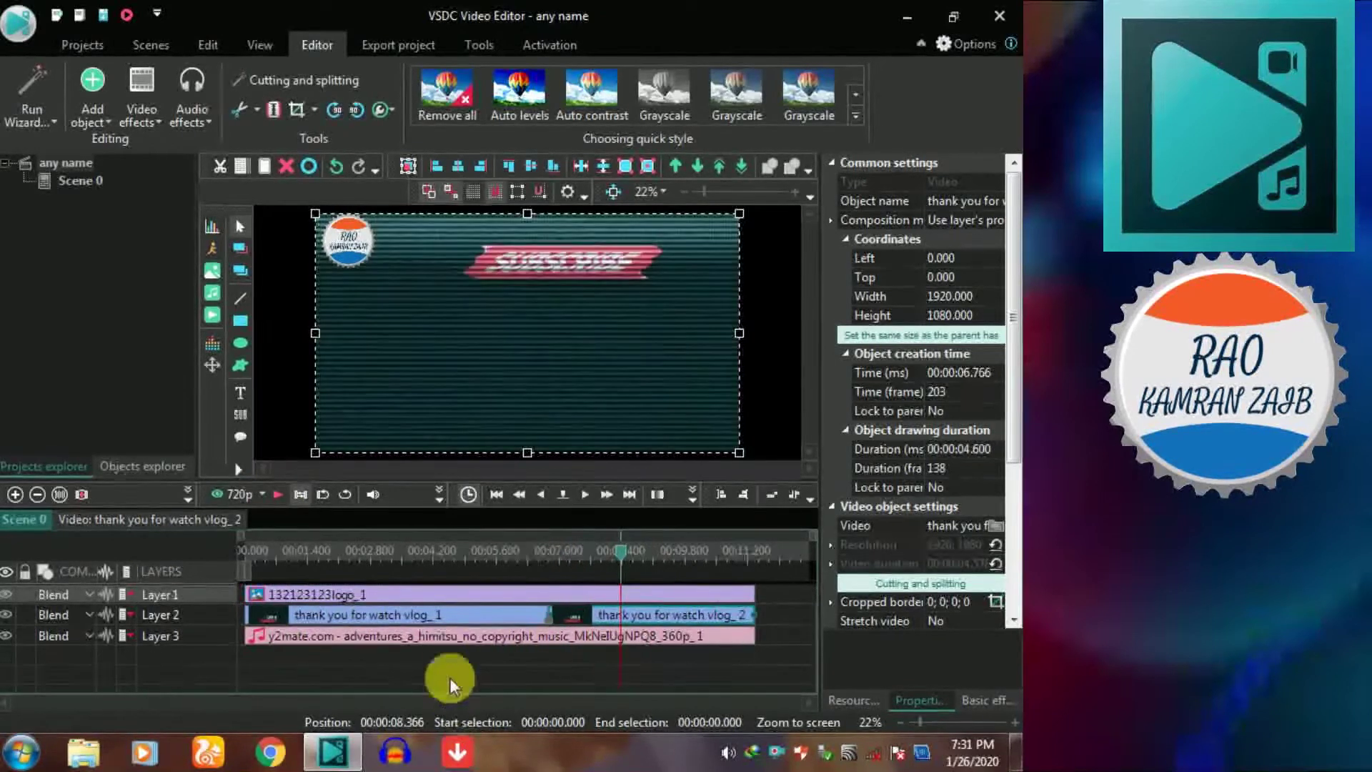
click(451, 652)
click(348, 556)
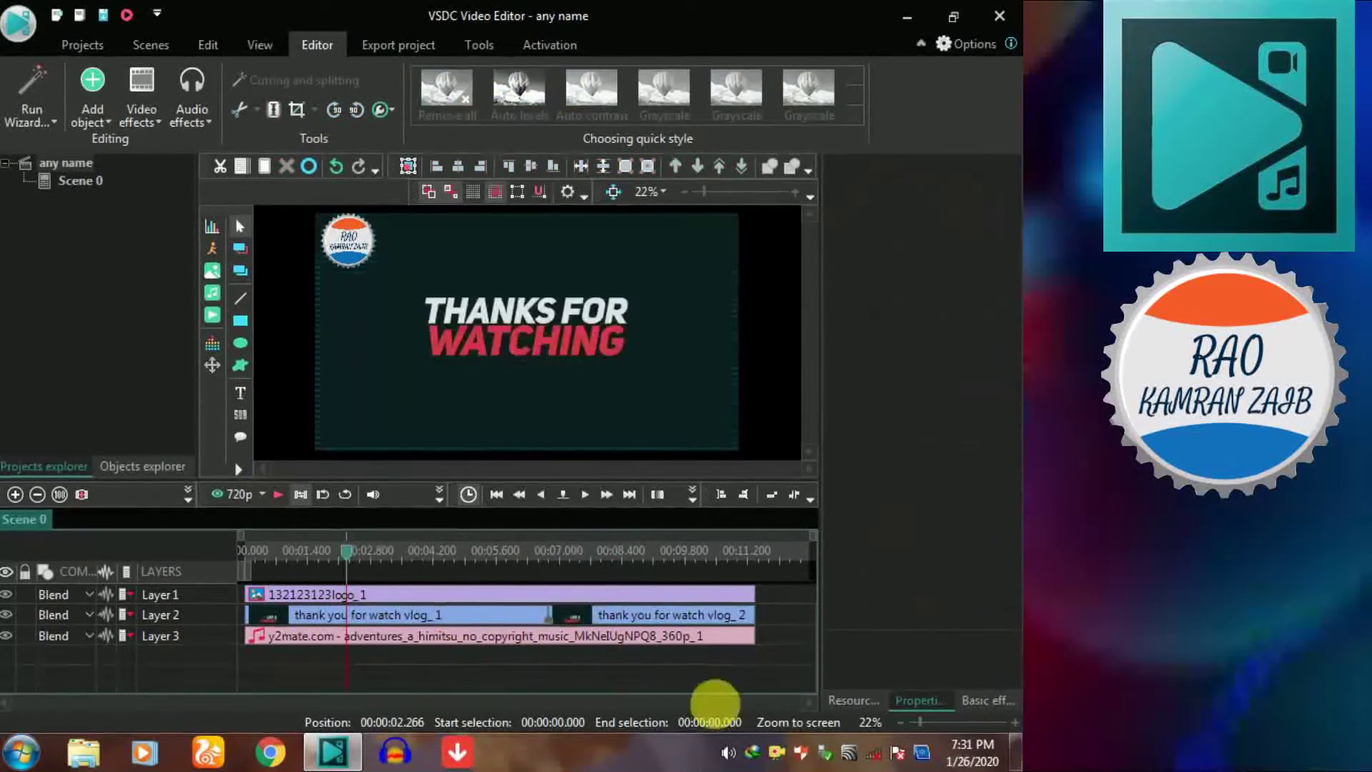
click(343, 234)
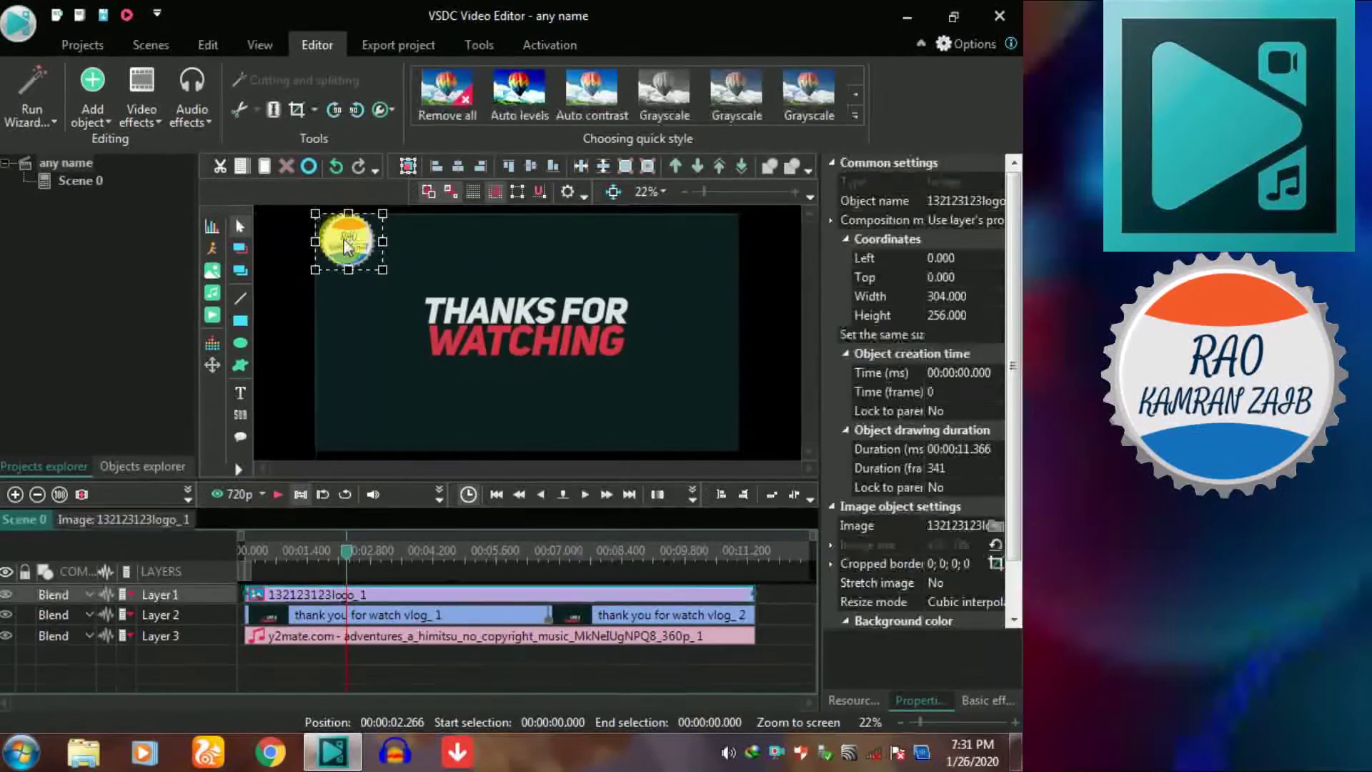
click(650, 337)
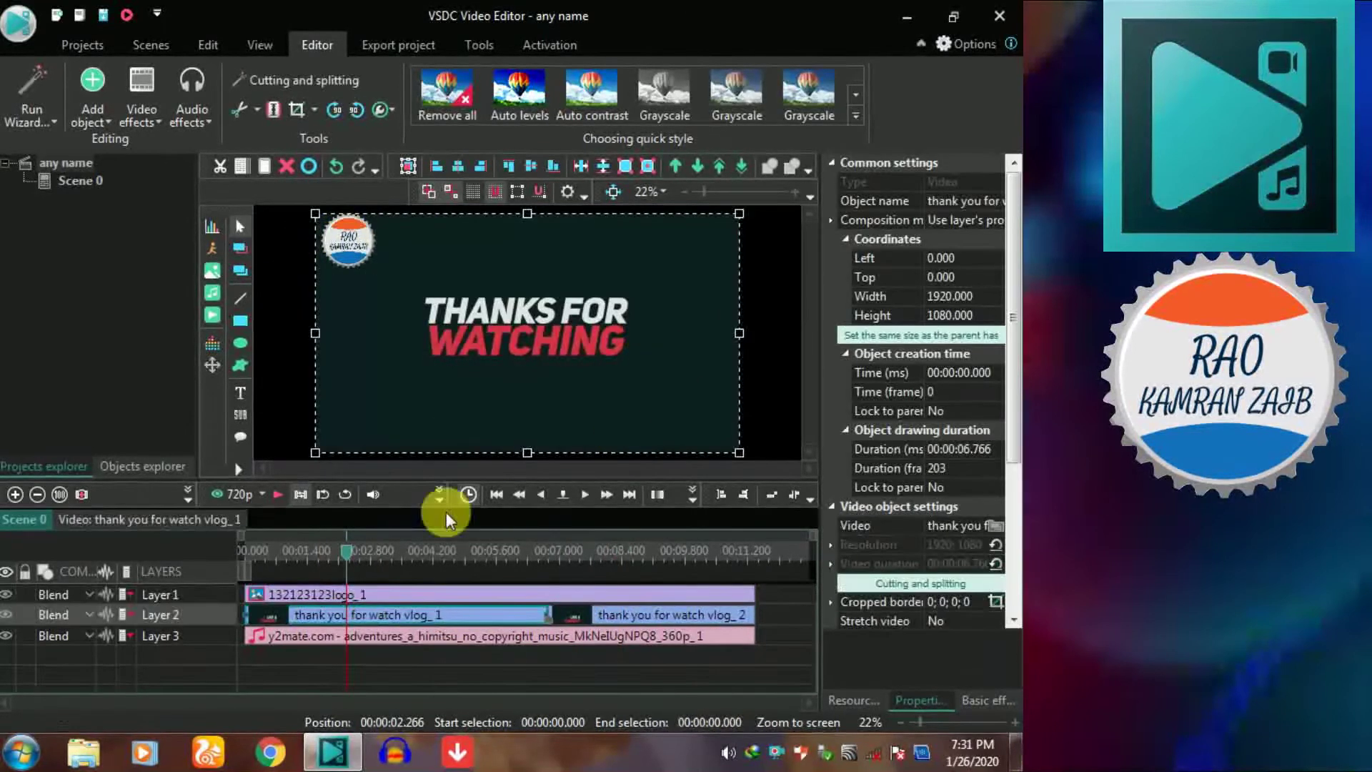
Set the project export to the PC media device with MPG as the output video format.
click(424, 40)
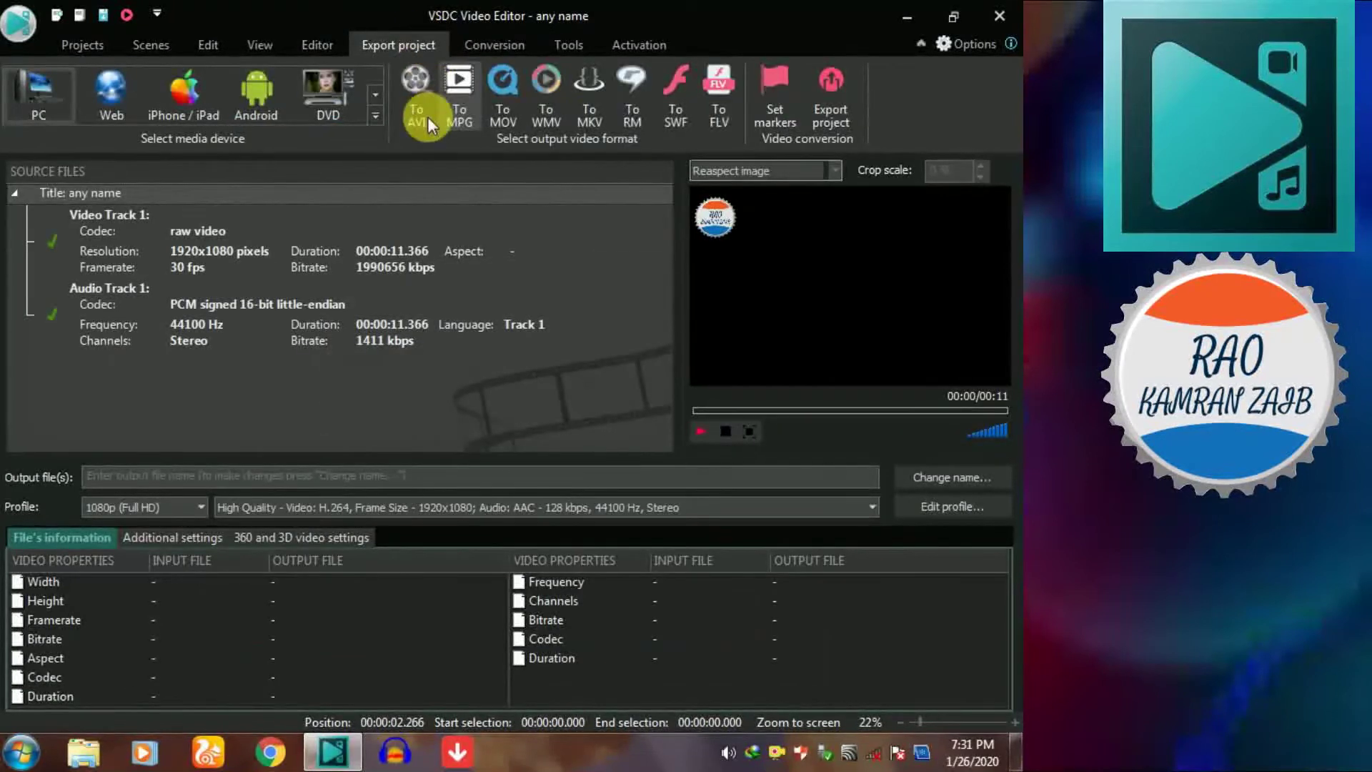
click(271, 94)
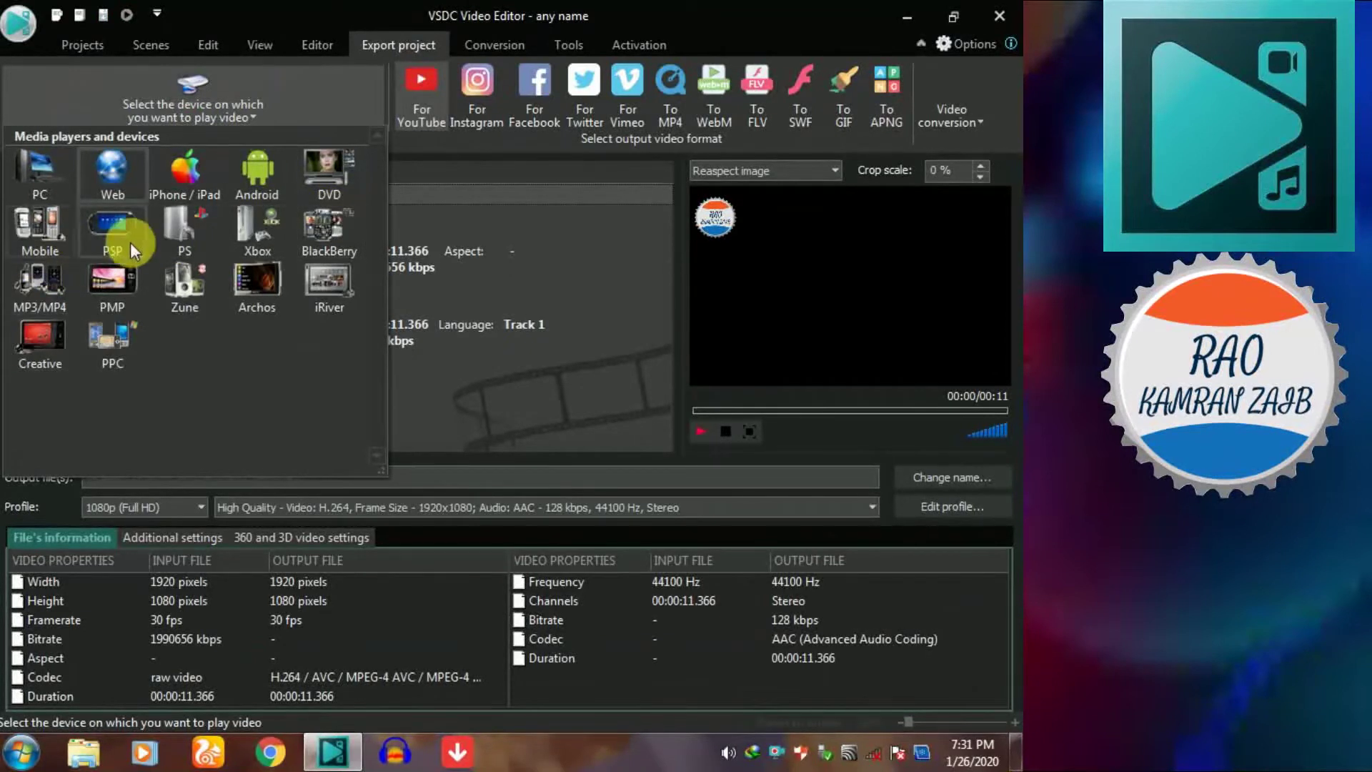
click(41, 178)
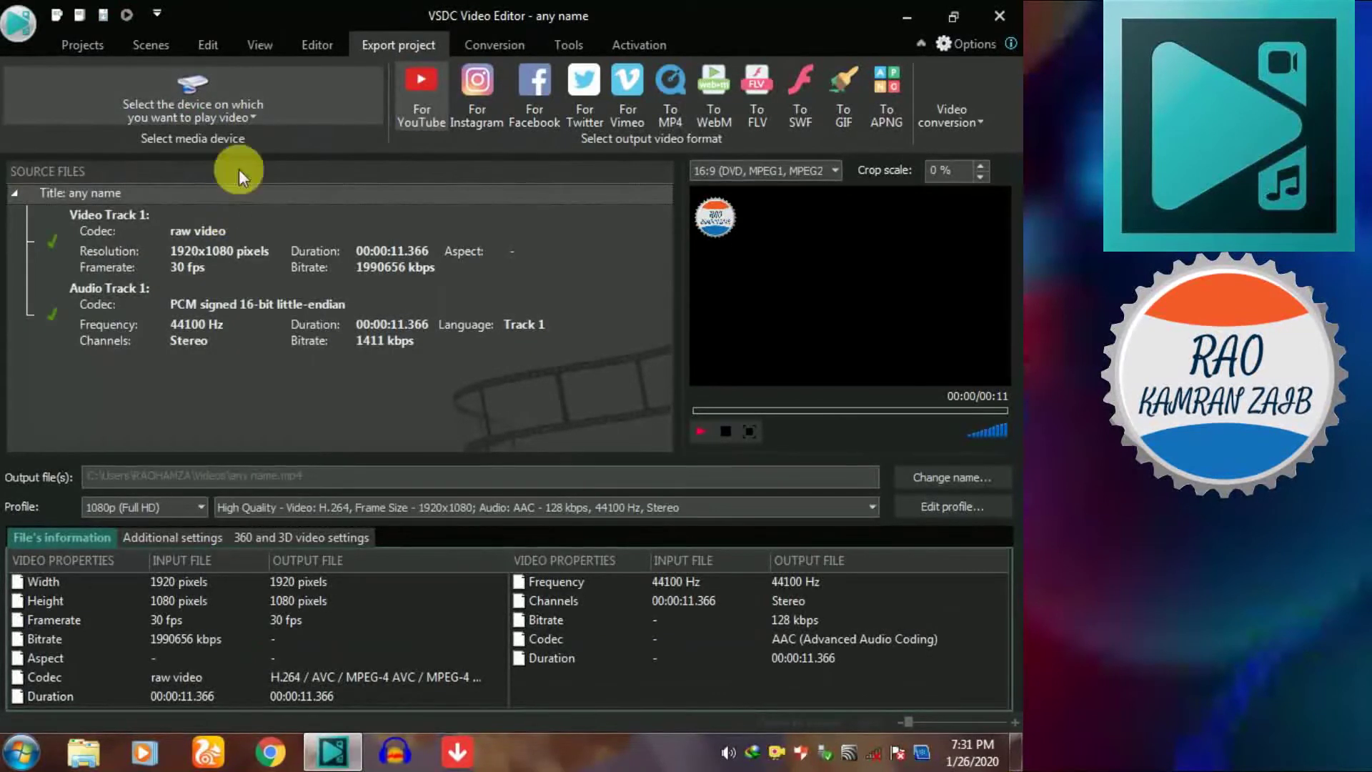
click(452, 78)
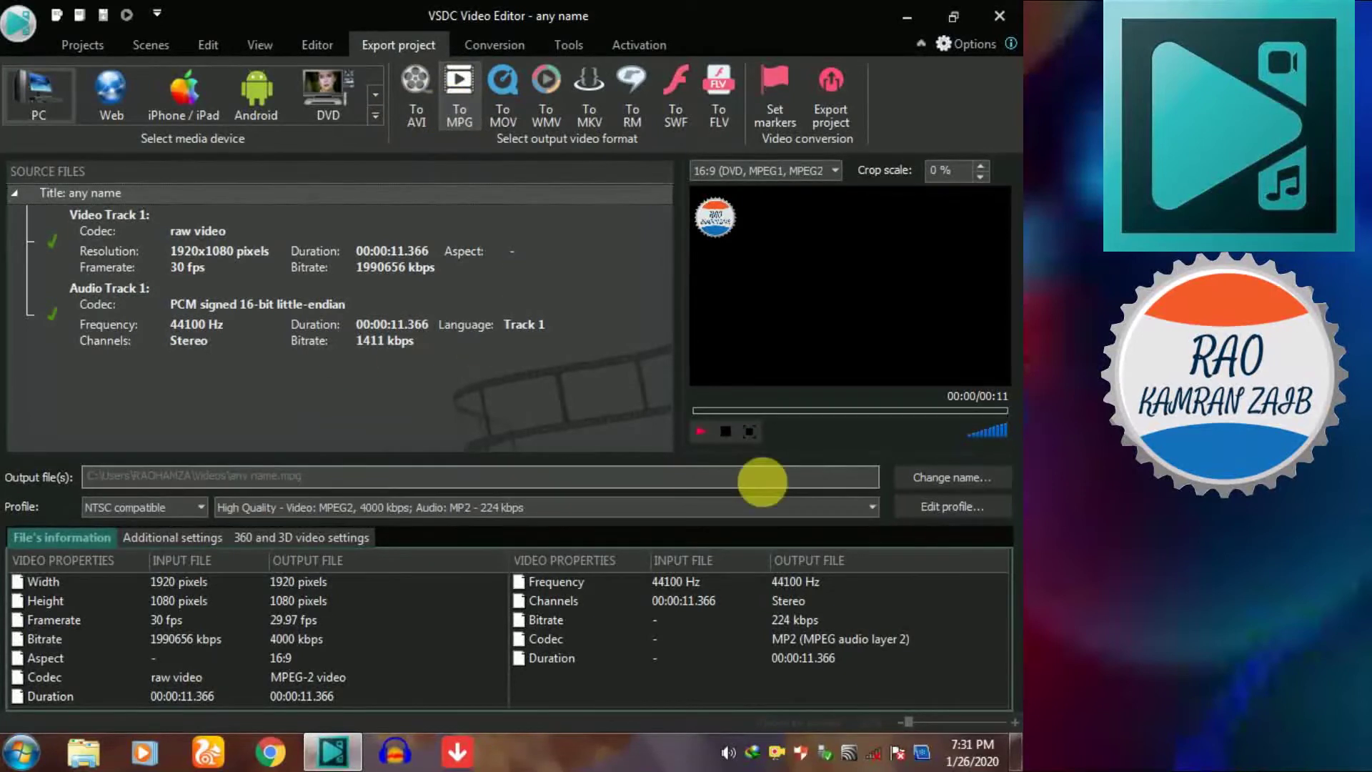
Set the output file to "any name" as MPEG Video in the Videos library.
click(951, 477)
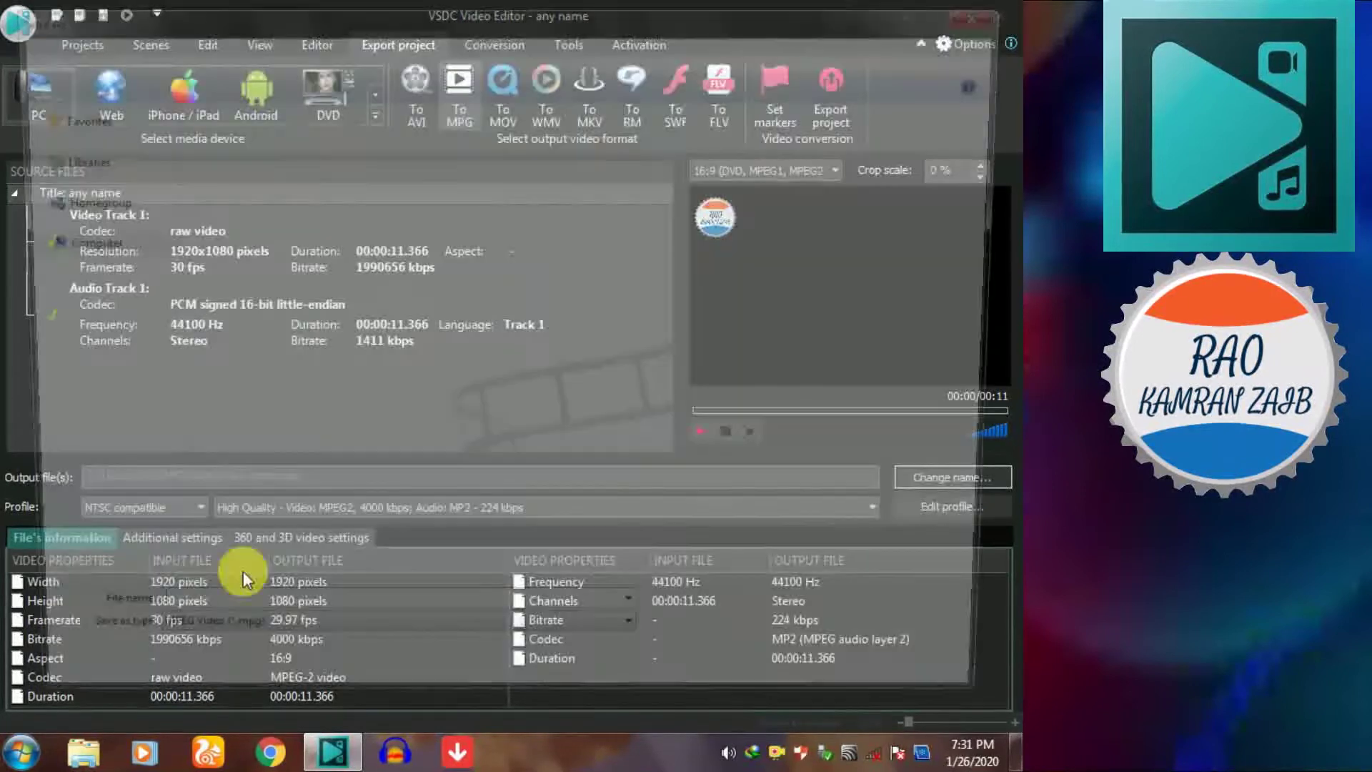
click(71, 350)
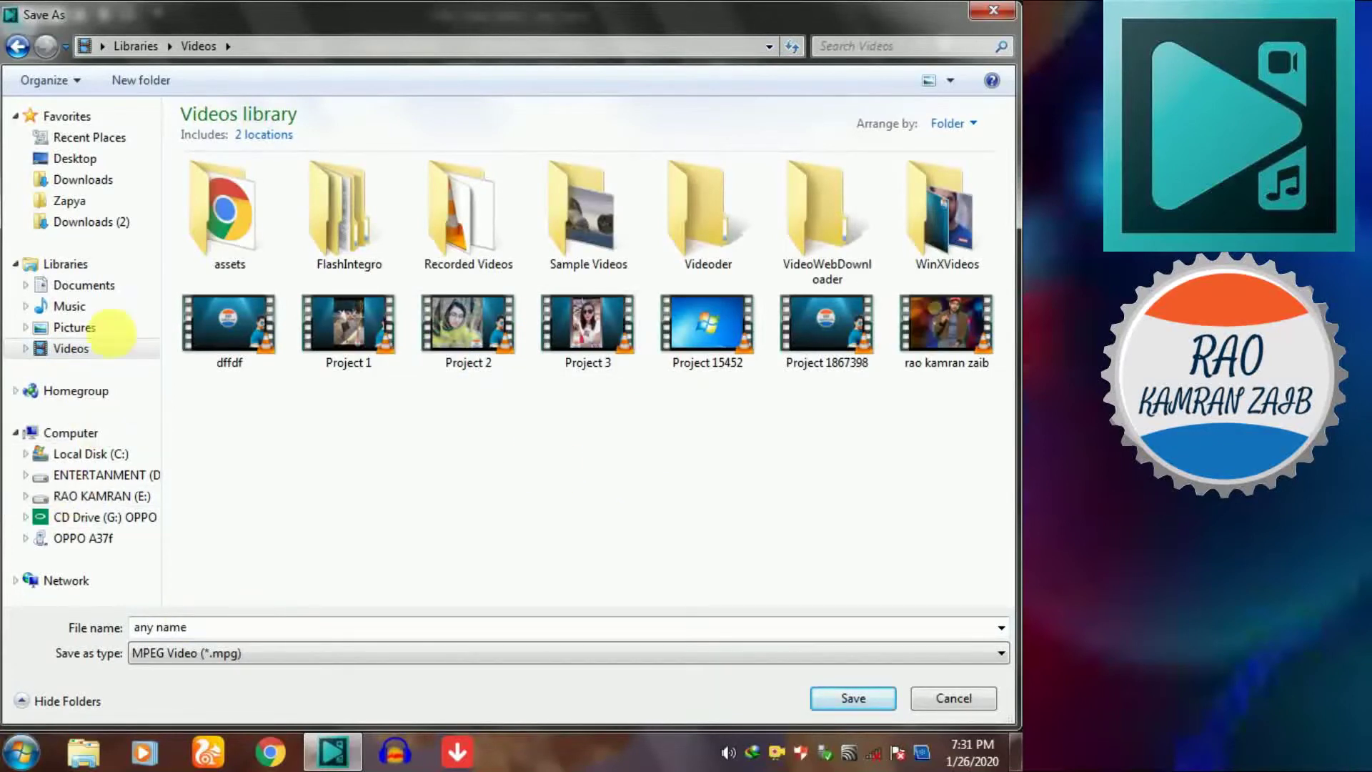
click(874, 697)
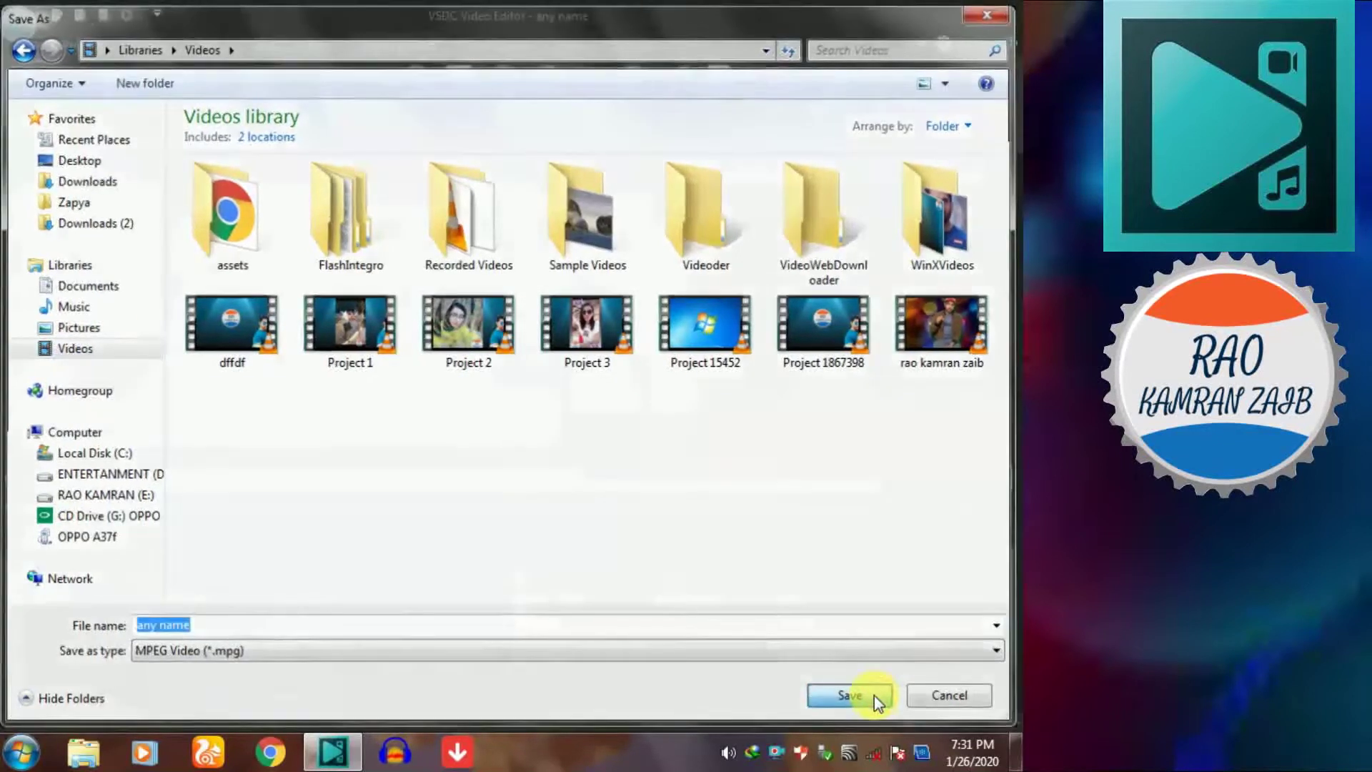
Export the project without the premium features and dismiss the message at the end of the conversion.
click(851, 105)
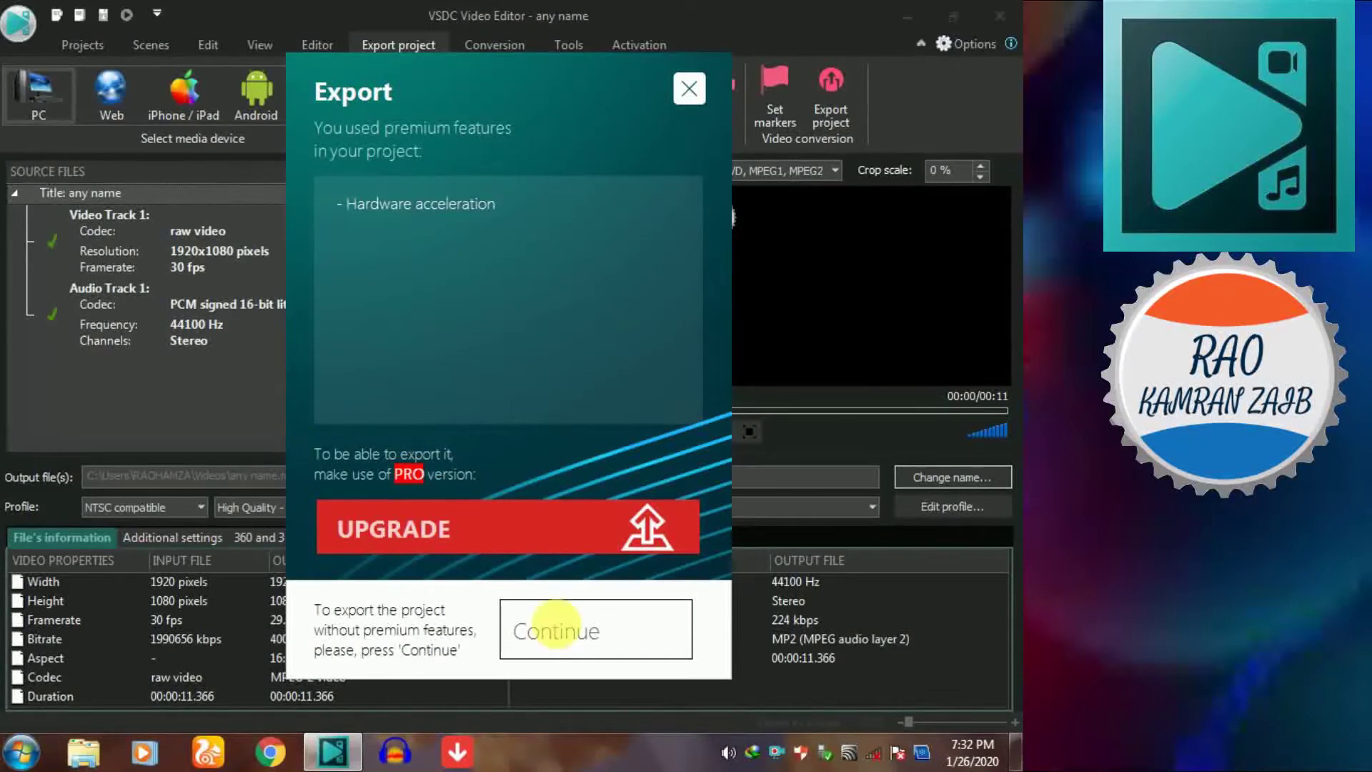
click(574, 644)
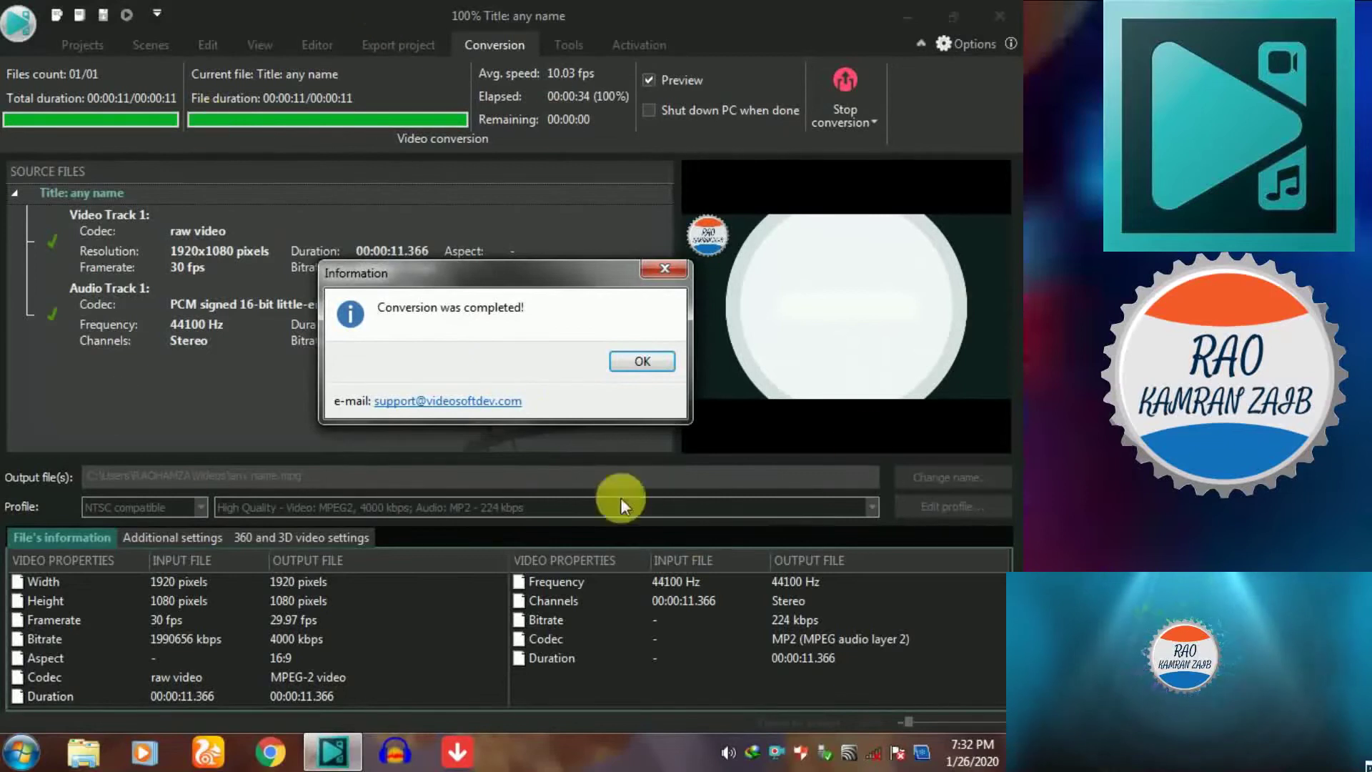
click(646, 361)
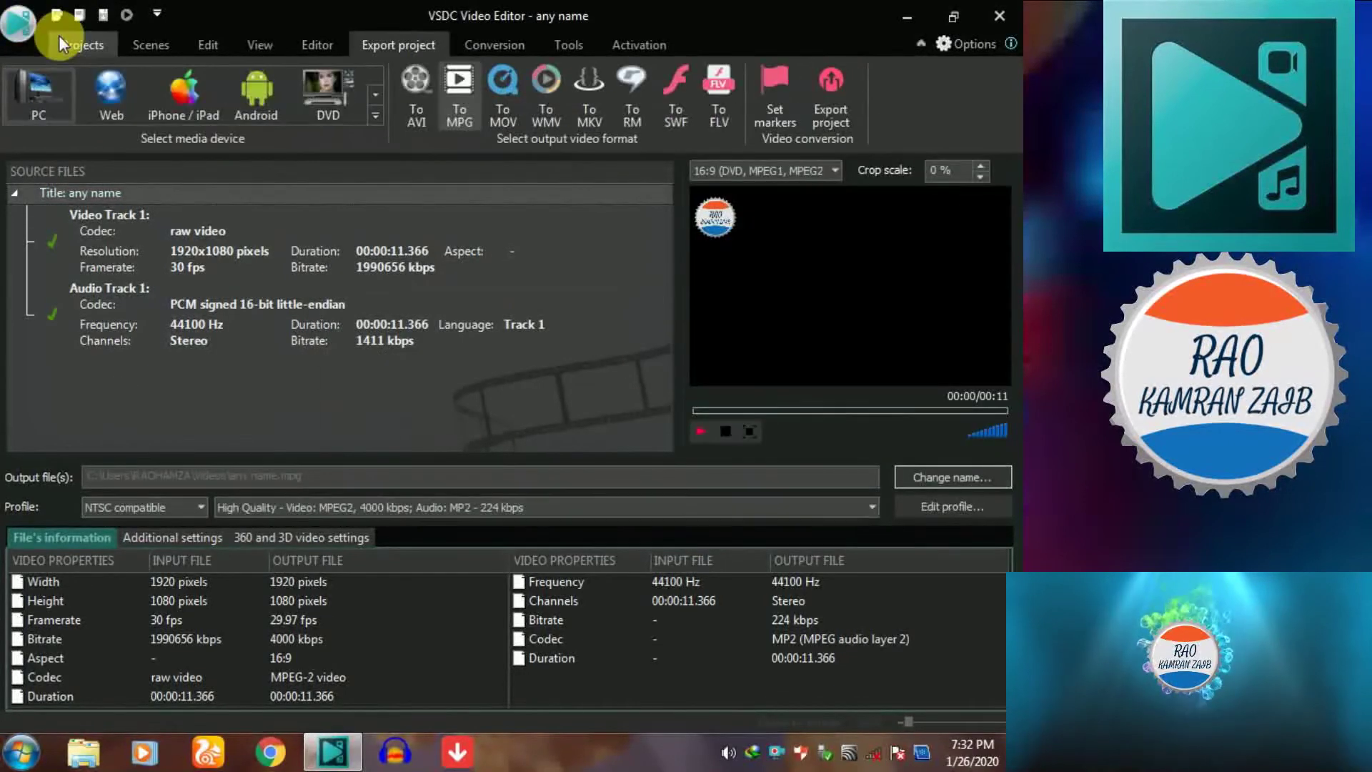
Return to the project and open the save dialog for its video project file.
click(62, 37)
click(19, 23)
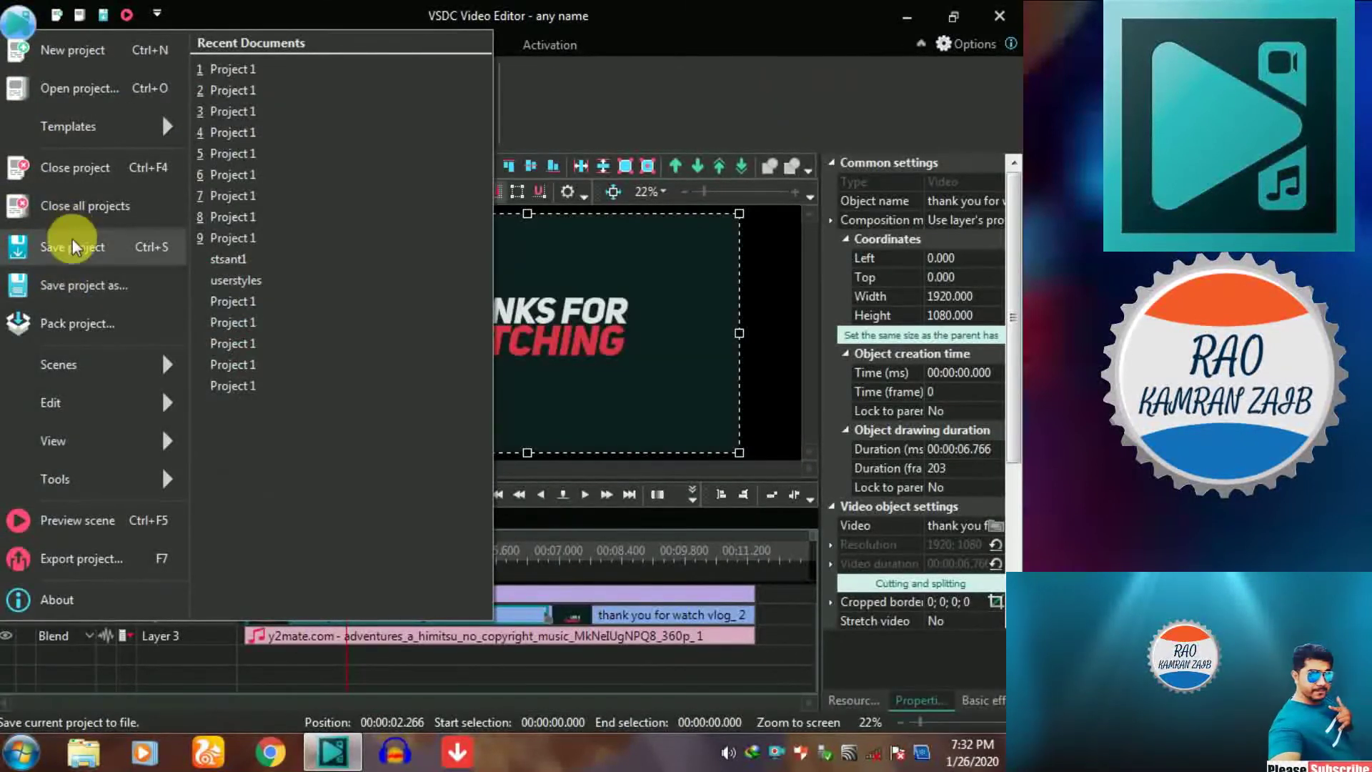
click(67, 245)
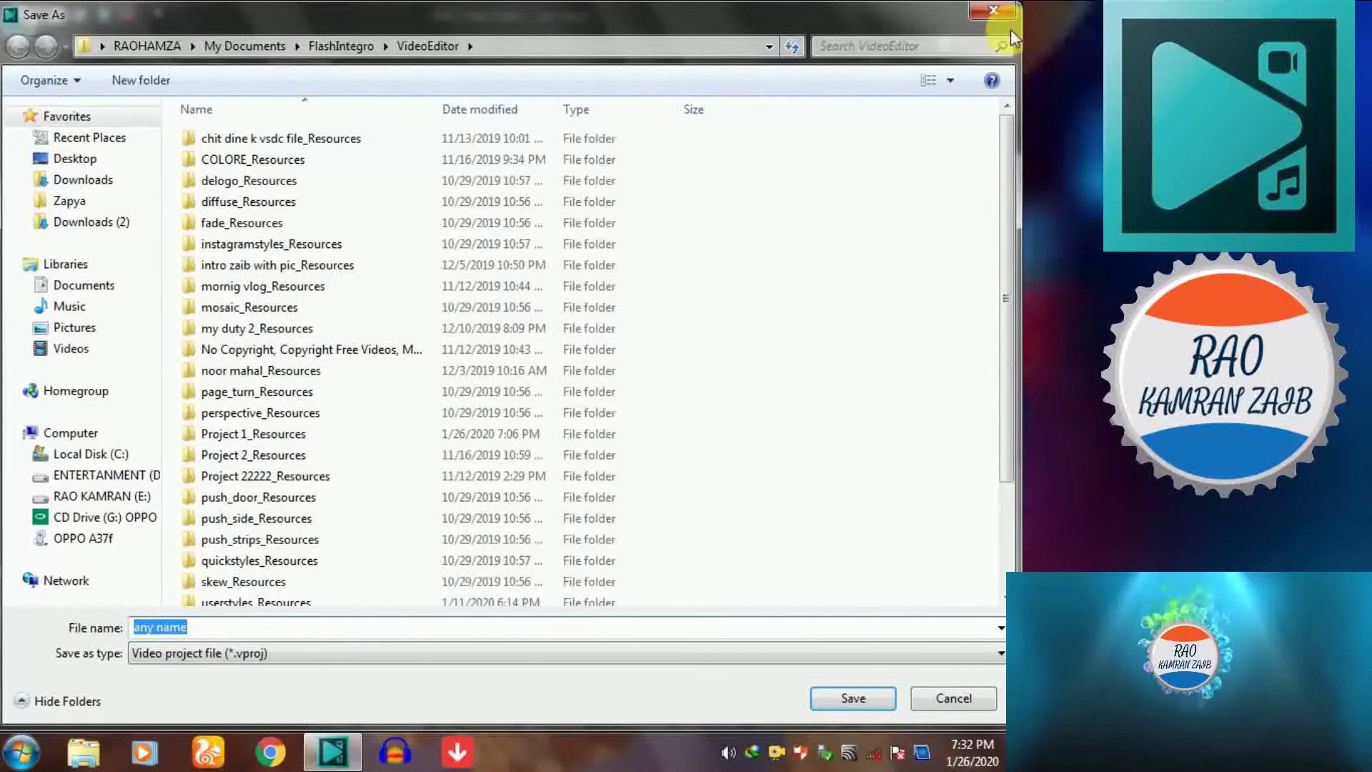